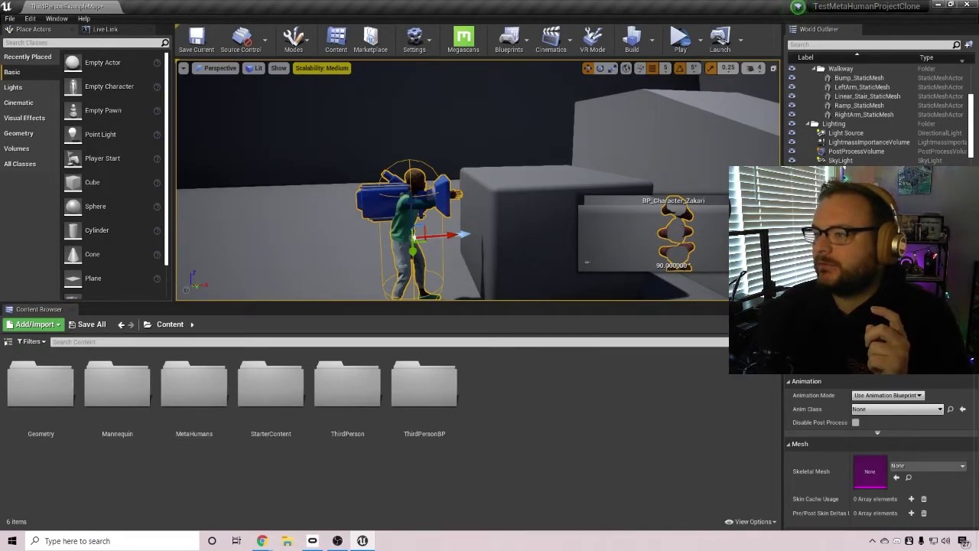
# Create a new folder named Button in Content and open it
pyautogui.click(520, 188)
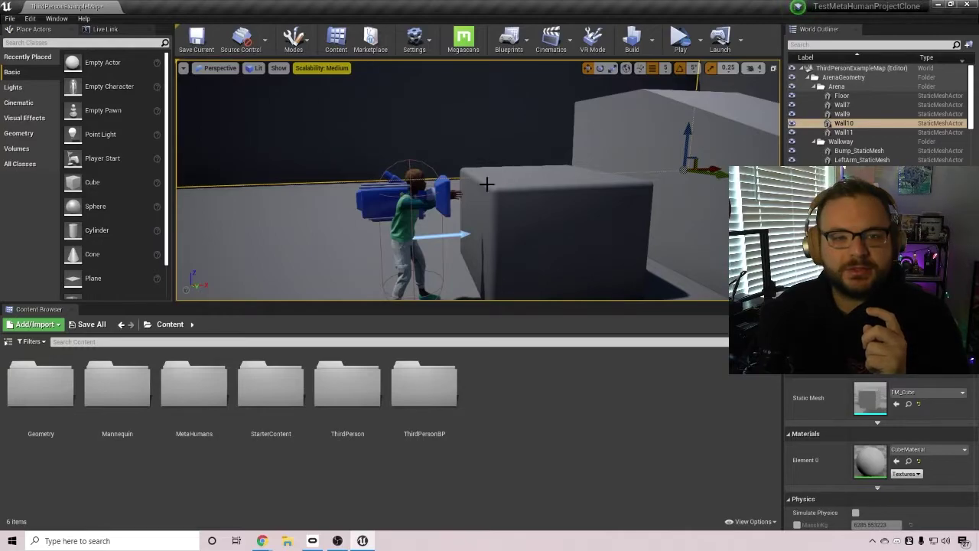
pyautogui.click(455, 264)
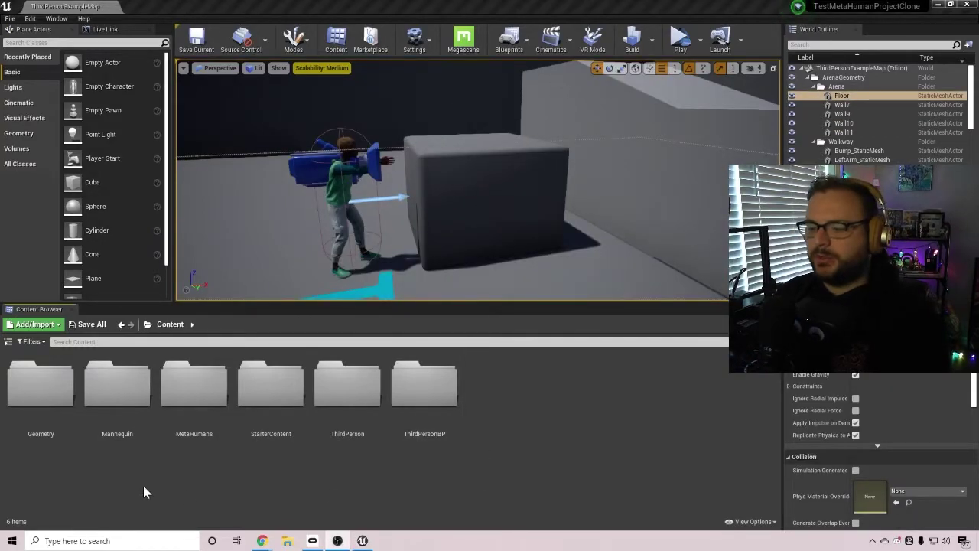
pyautogui.rightClick(112, 471)
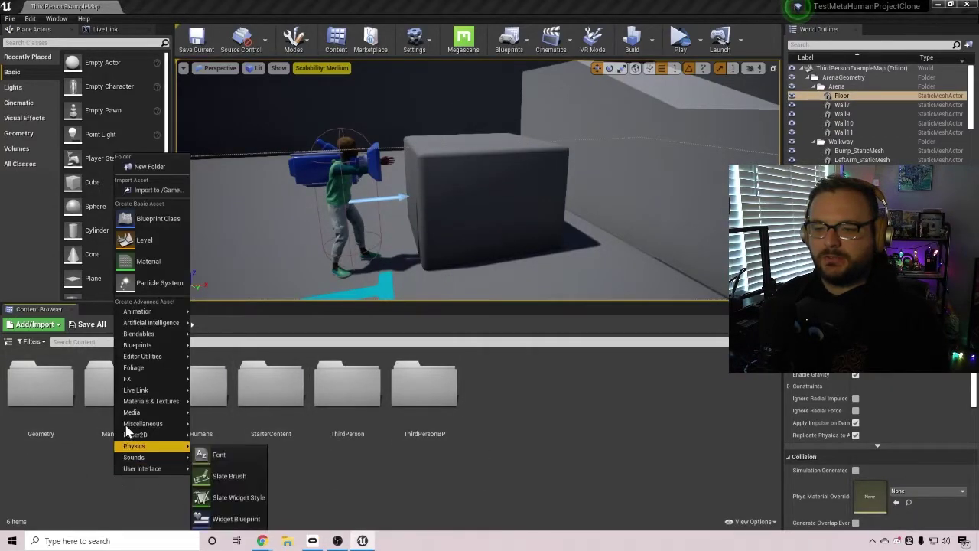
pyautogui.click(149, 167)
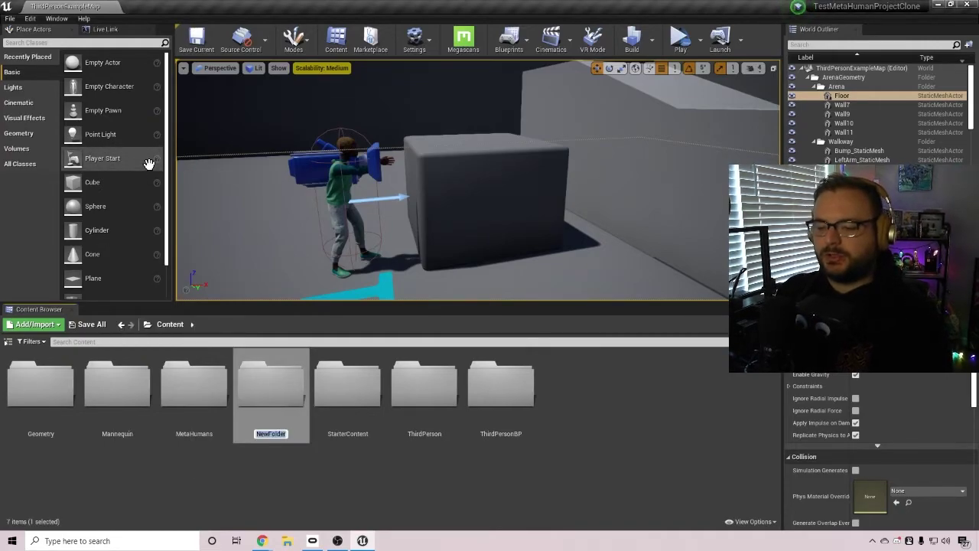
pyautogui.press('Return')
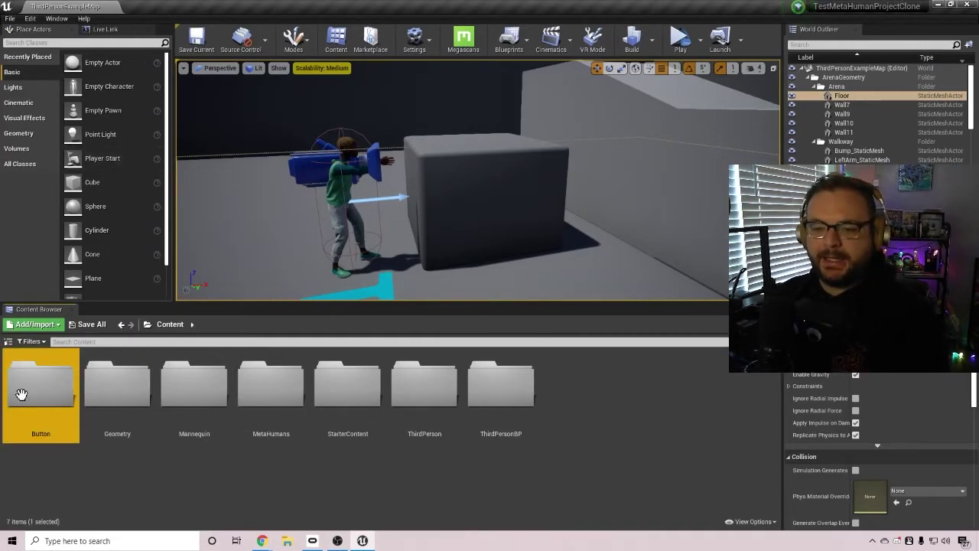
pyautogui.doubleClick(60, 376)
# Create an Actor-based Blueprint Class named Button_BP inside the Button folder
pyautogui.rightClick(146, 385)
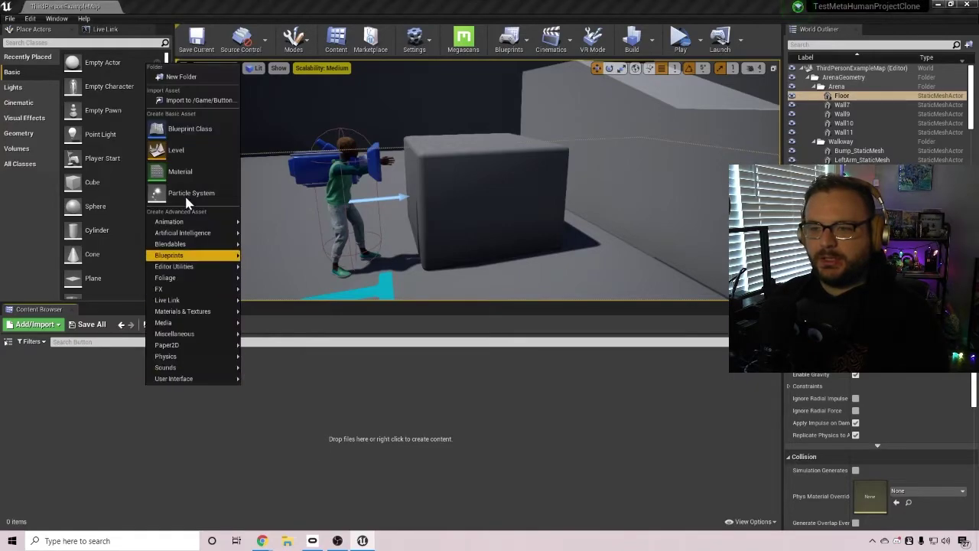
pyautogui.click(189, 130)
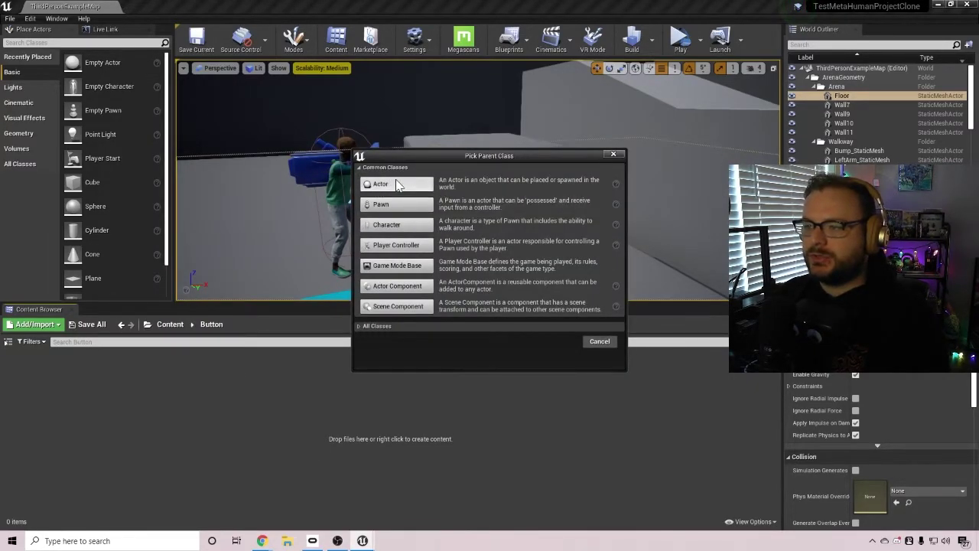
pyautogui.click(390, 190)
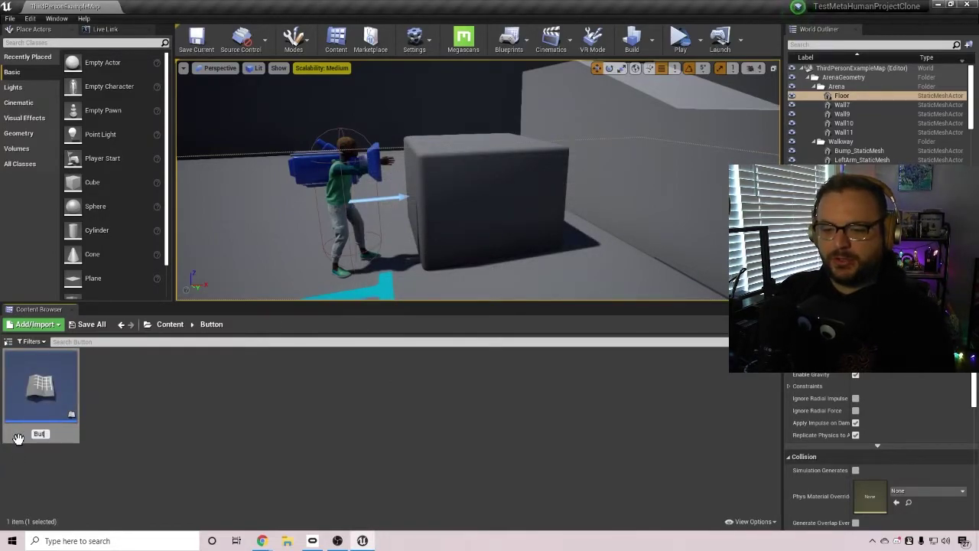
pyautogui.write('Button_BP')
pyautogui.press('Return')
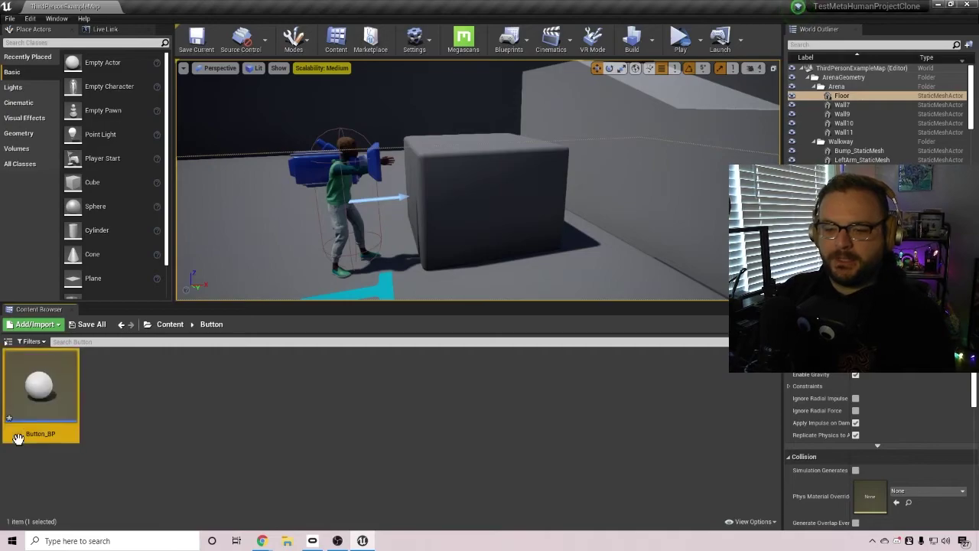
# Open Button_BP and add a Cube component under DefaultSceneRoot
pyautogui.doubleClick(60, 396)
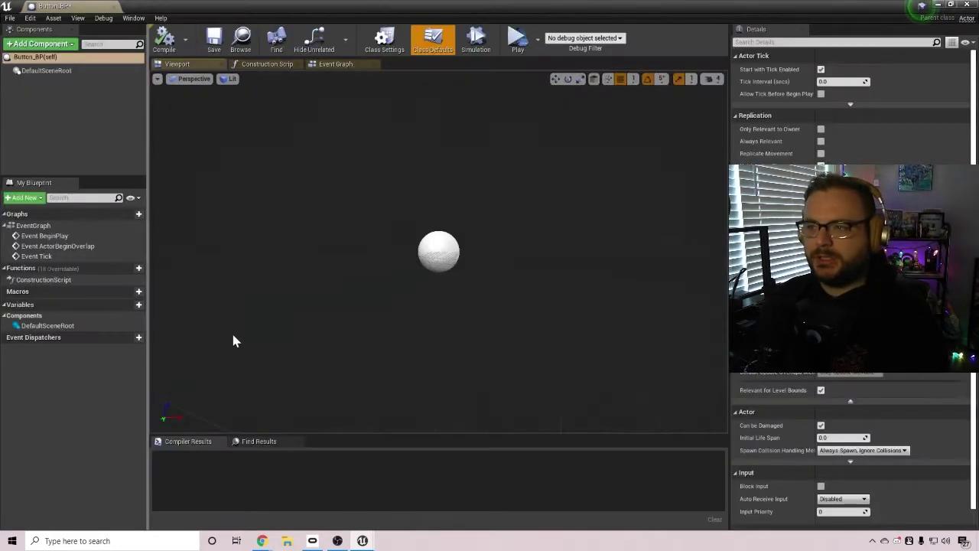
pyautogui.click(46, 71)
pyautogui.click(42, 45)
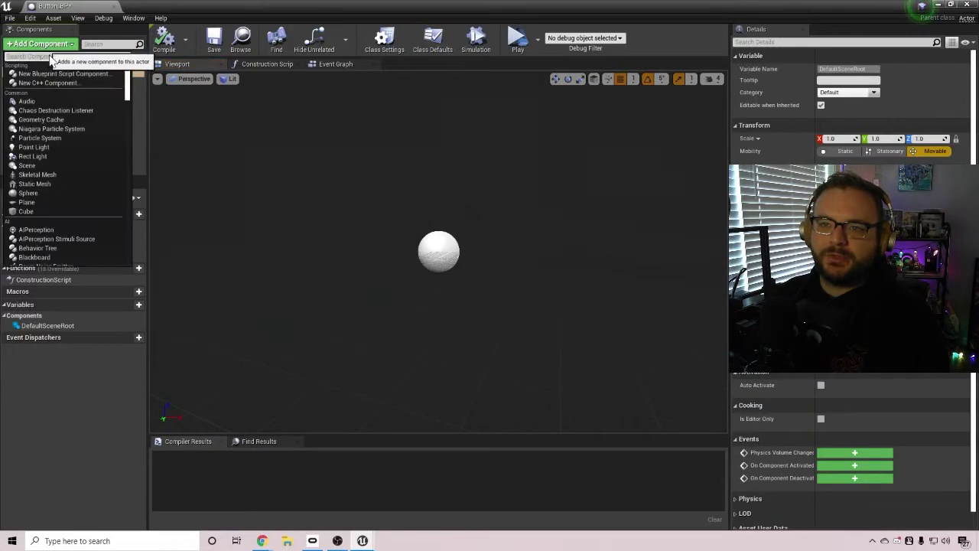
pyautogui.click(31, 211)
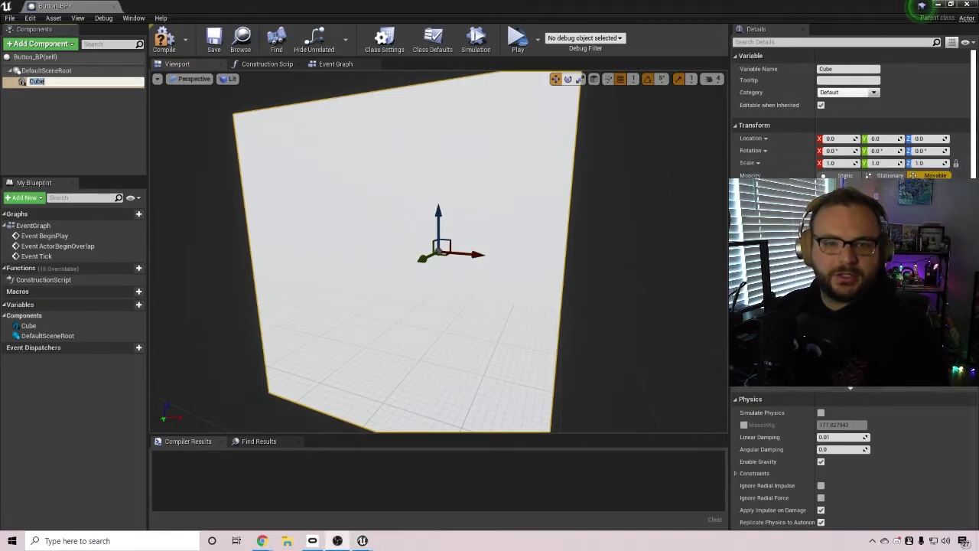
# Scale the cube to 0.1 on all three axes
pyautogui.click(835, 162)
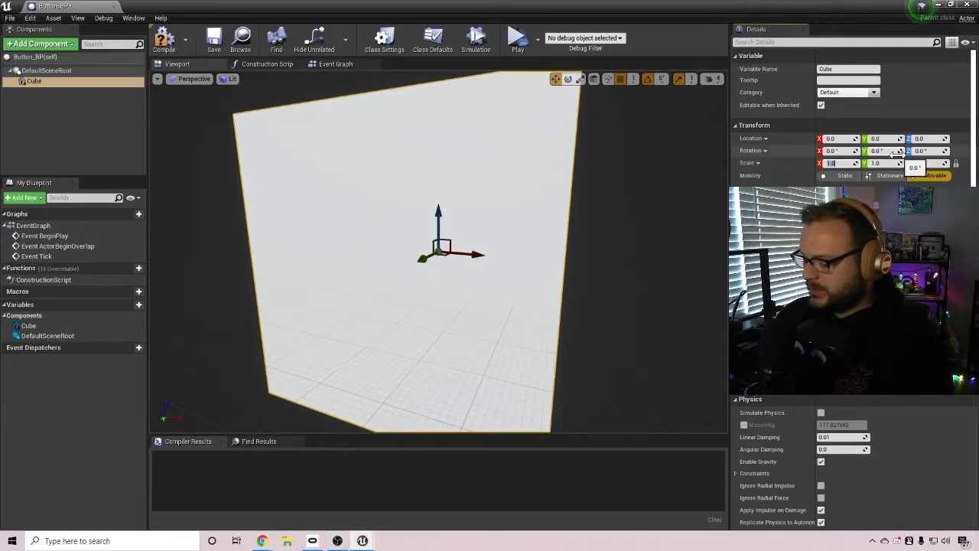
pyautogui.write('0.1')
pyautogui.press('Return')
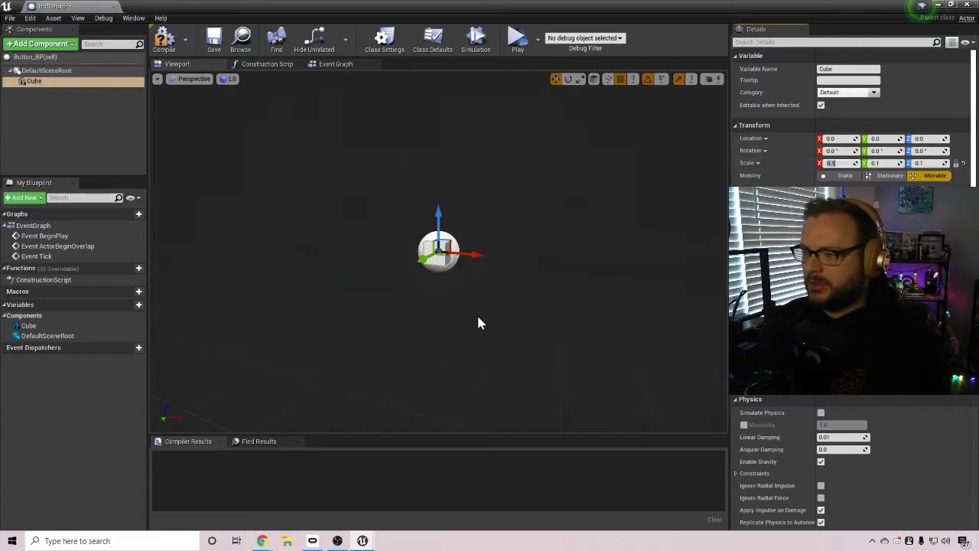
pyautogui.scroll(3, 476, 313)
pyautogui.moveTo(497, 288); pyautogui.dragTo(514, 242, button='middle')
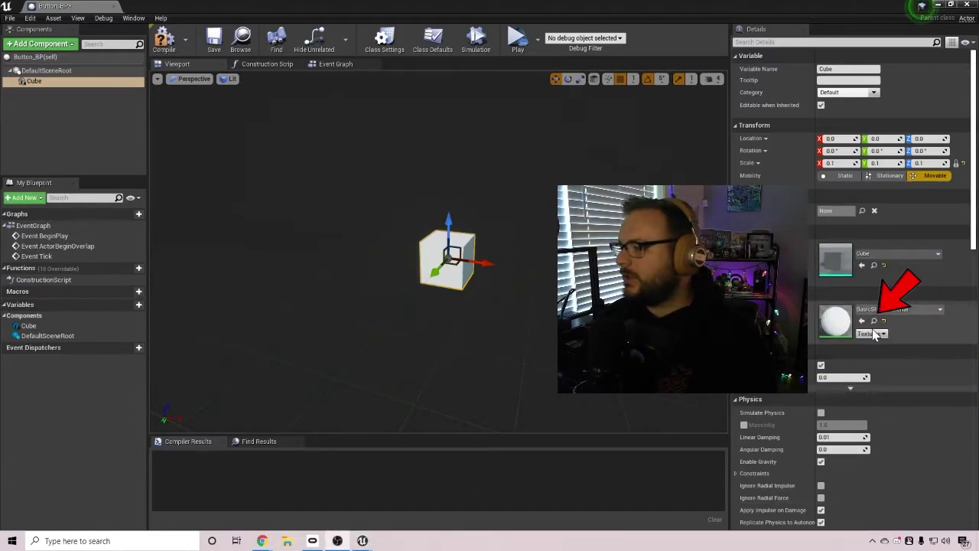
# Paste a copy of the cube's BasicShapeMaterial into the Button folder
pyautogui.click(874, 321)
pyautogui.moveTo(411, 6); pyautogui.dragTo(677, 66)
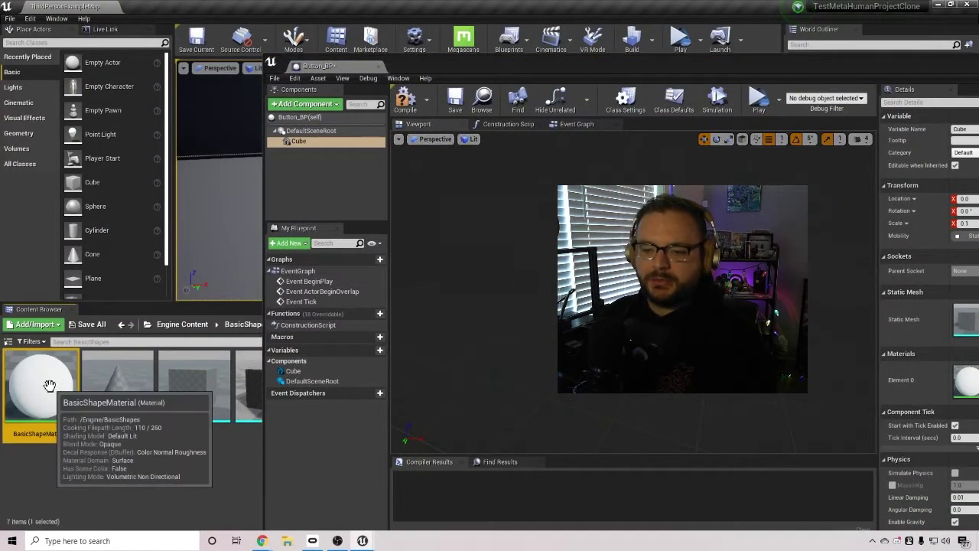
pyautogui.click(120, 325)
pyautogui.click(120, 324)
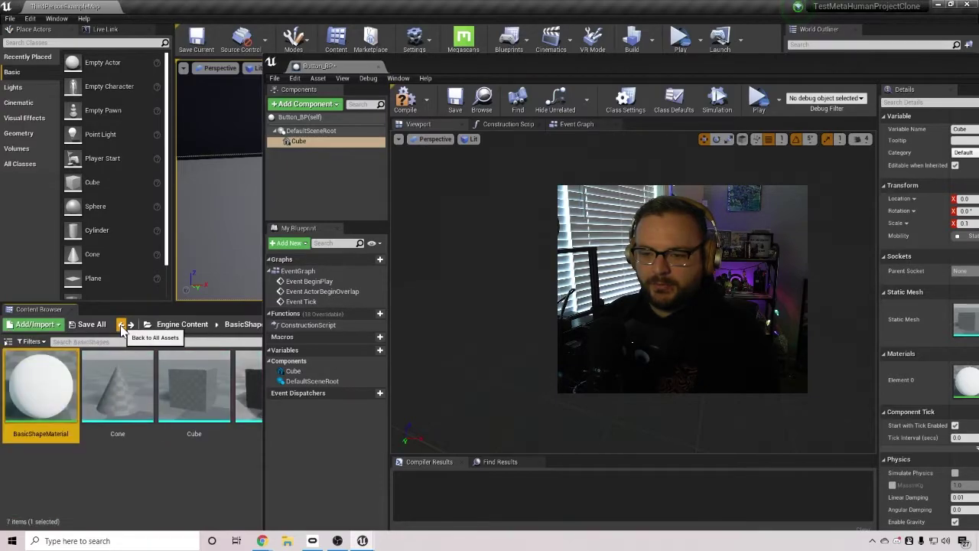
pyautogui.click(121, 324)
pyautogui.click(120, 325)
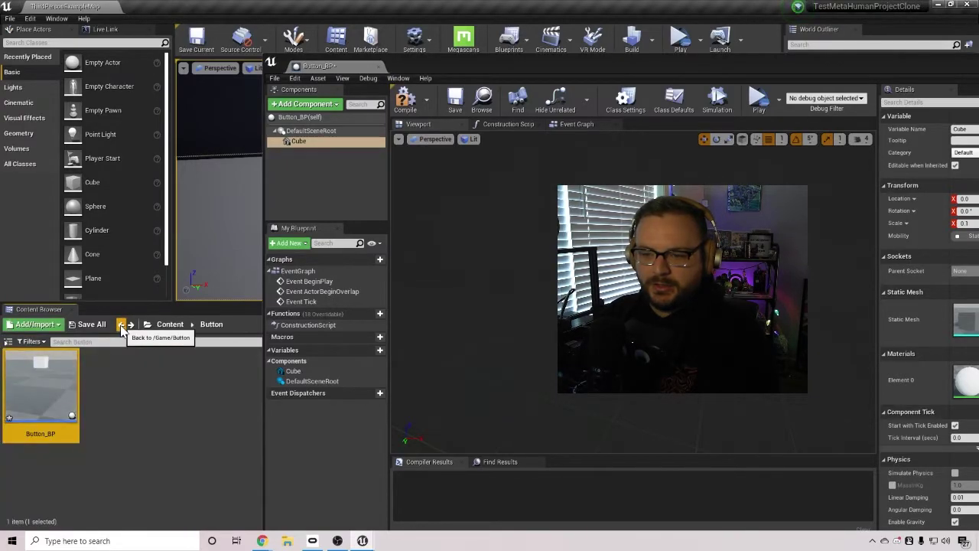
pyautogui.click(176, 384)
pyautogui.hotkey('ctrl', 'v')
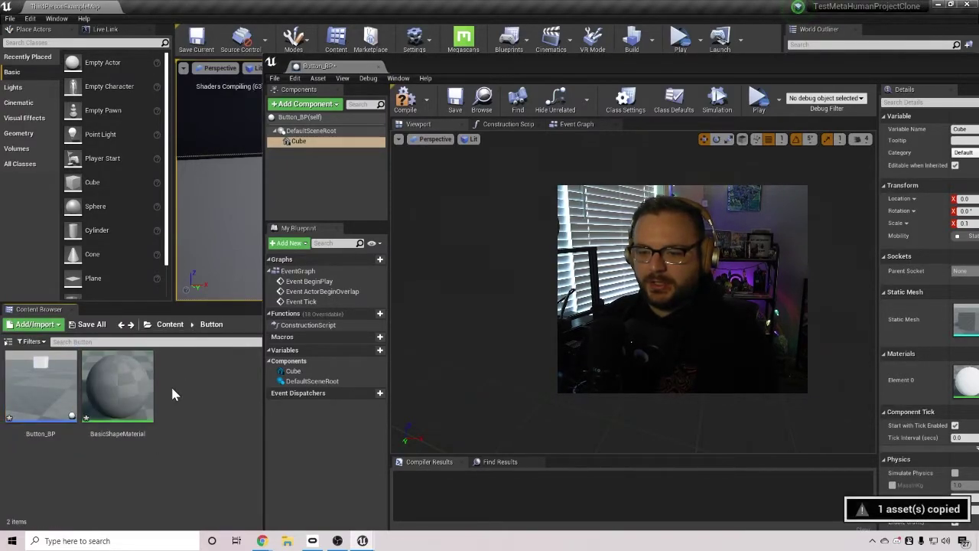
# Rename the copied material to BaseMaterial
pyautogui.rightClick(119, 400)
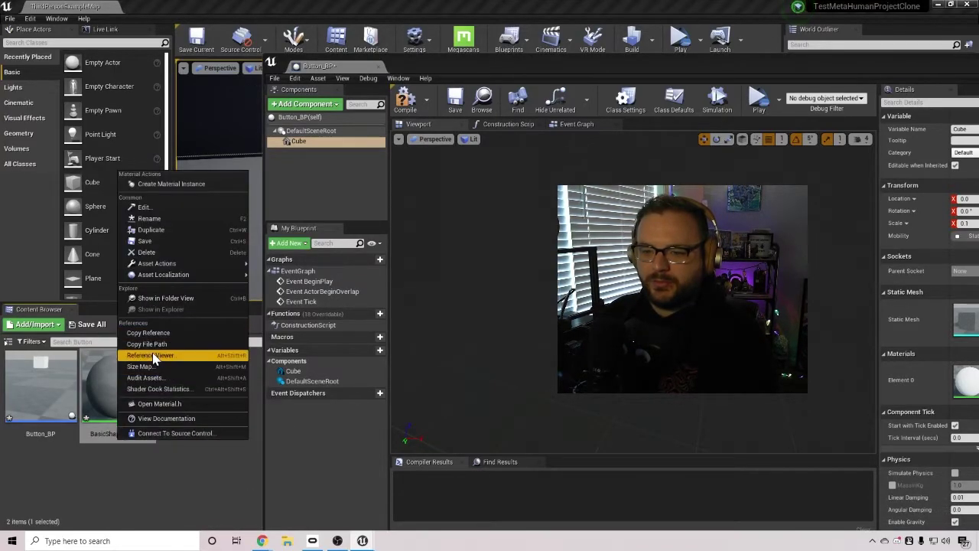
pyautogui.click(158, 217)
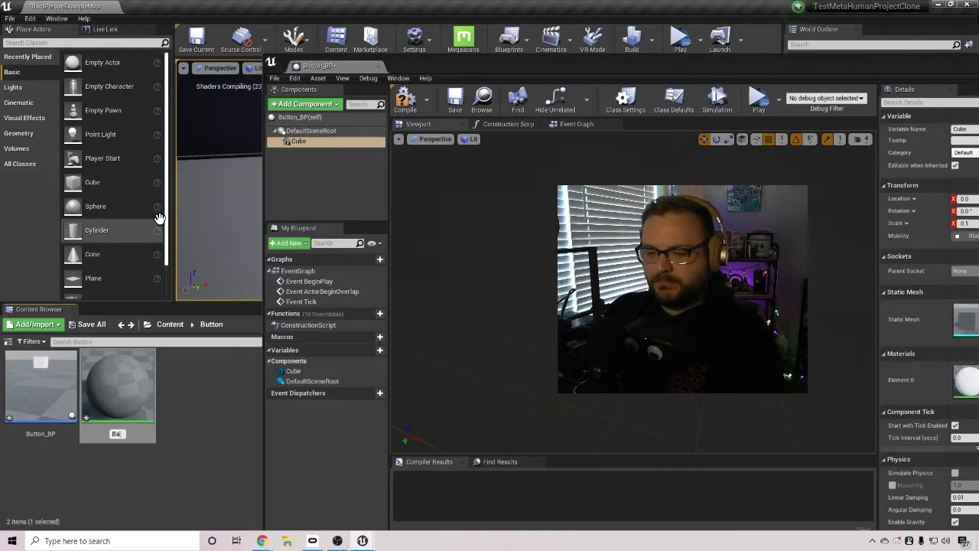
pyautogui.write('BaseMaterial')
pyautogui.press('Return')
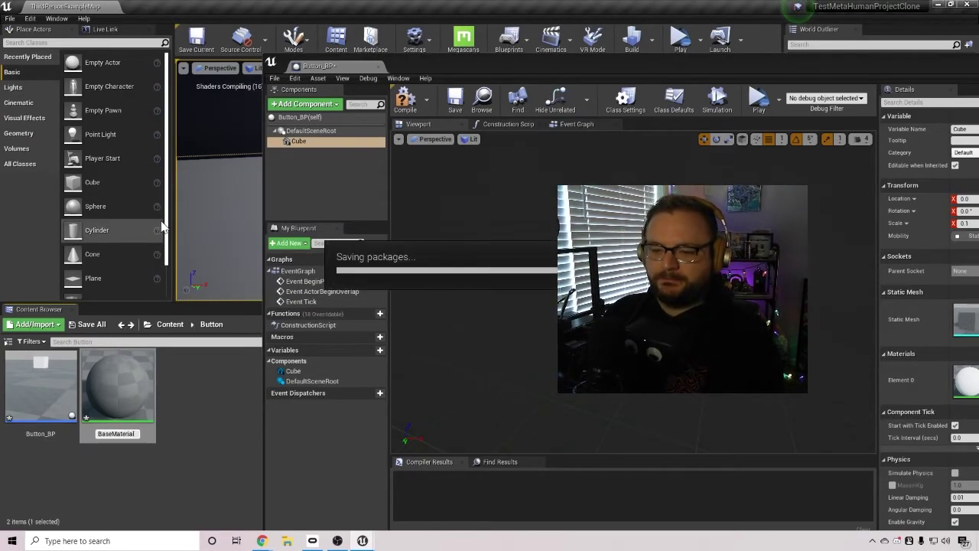
# Assign BaseMaterial to the cube's Element 0 material slot
pyautogui.moveTo(440, 65); pyautogui.dragTo(218, 1)
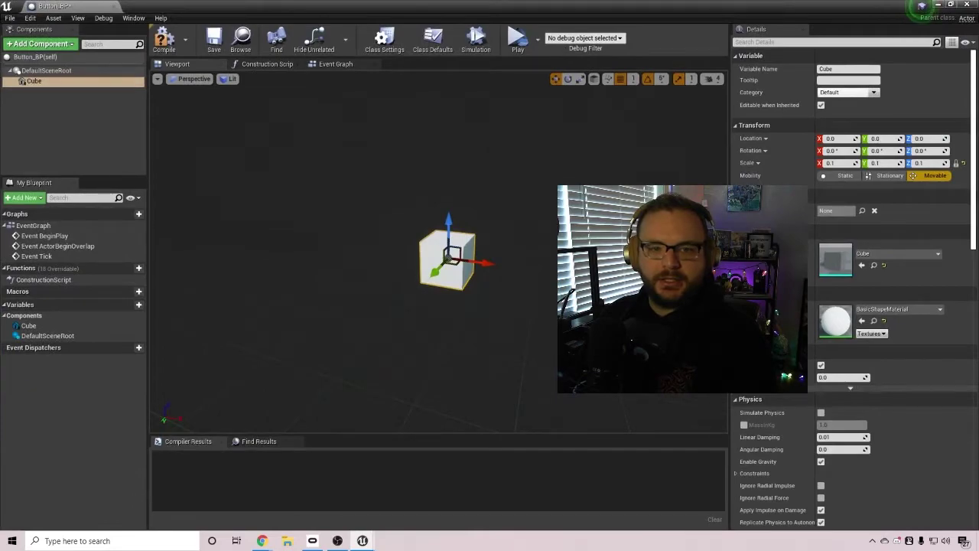
pyautogui.click(891, 309)
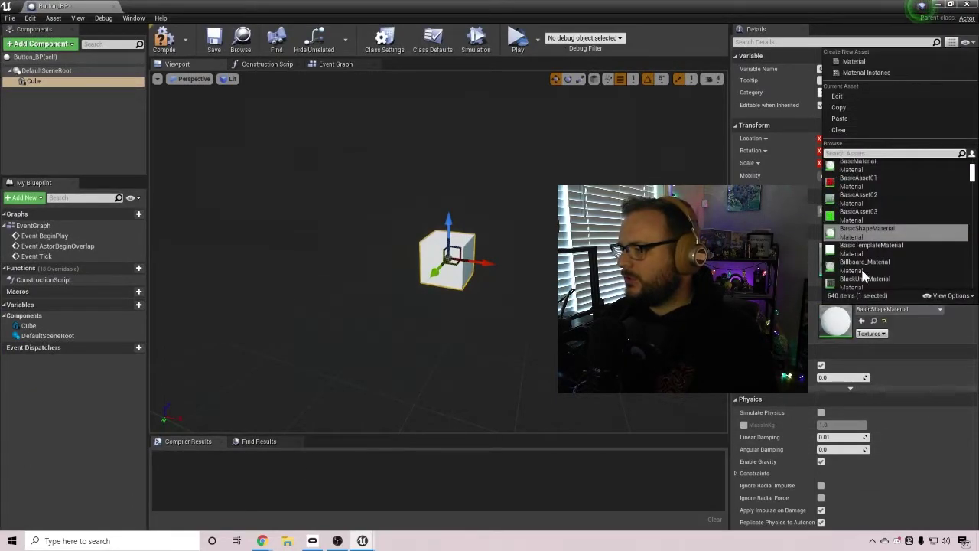
pyautogui.click(855, 166)
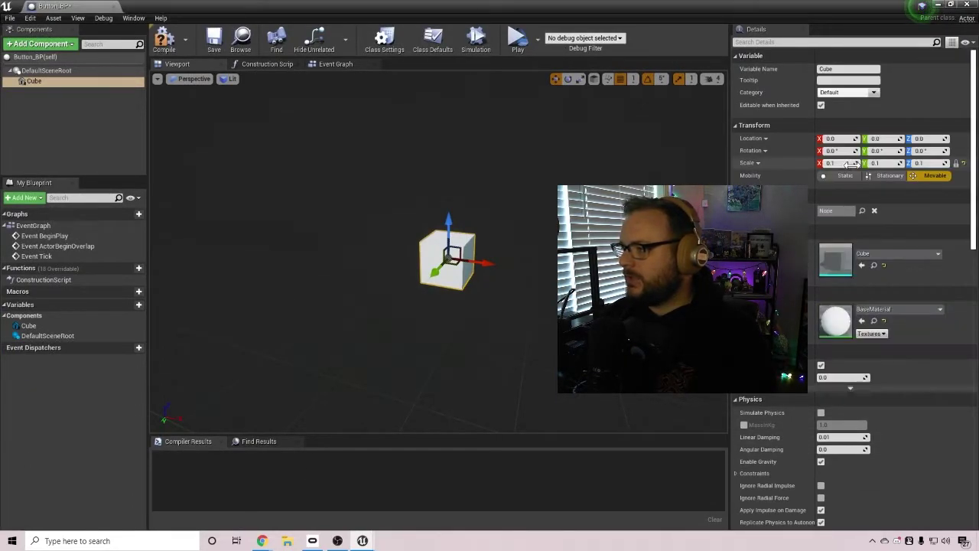
# Set BaseMaterial's Color parameter to a 0.229 grey and save the material
pyautogui.doubleClick(836, 321)
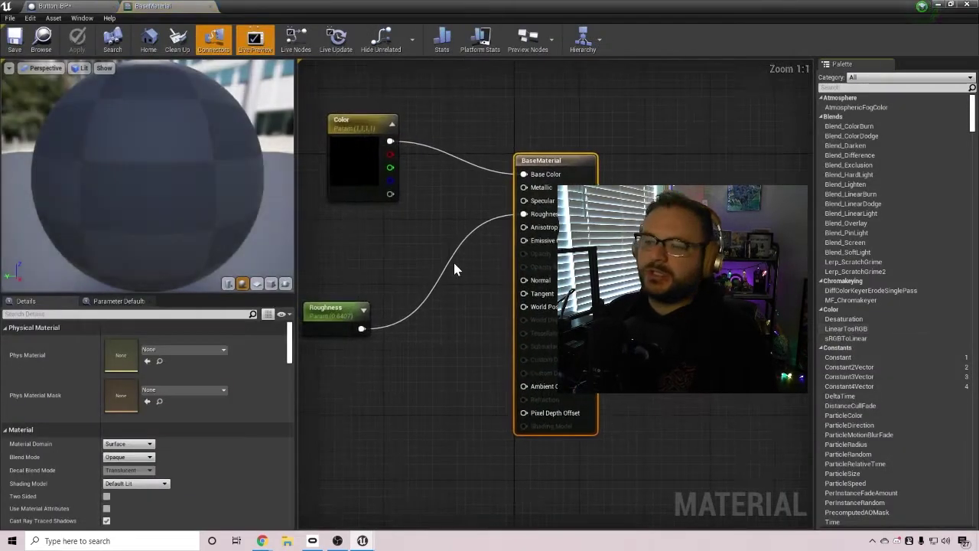
pyautogui.doubleClick(352, 158)
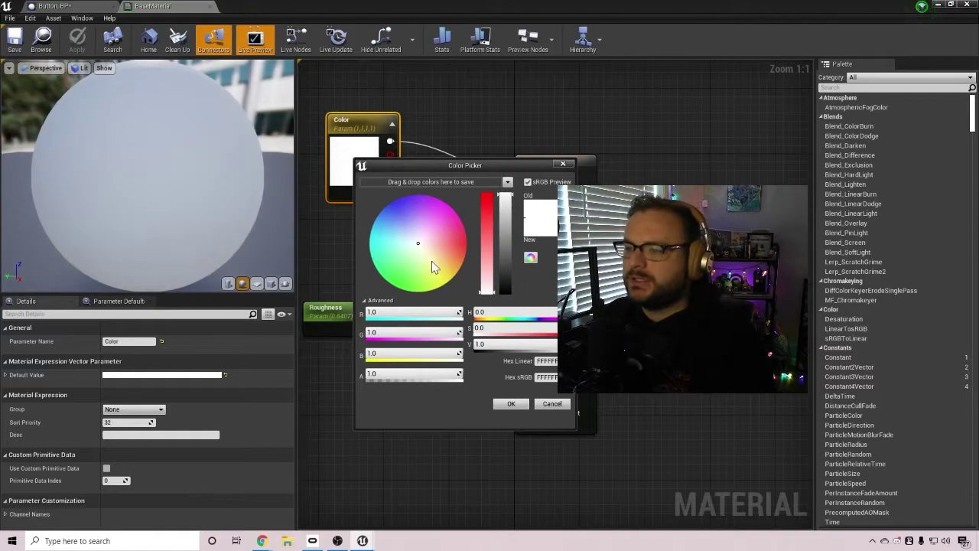
pyautogui.moveTo(505, 260); pyautogui.dragTo(512, 272)
pyautogui.click(510, 404)
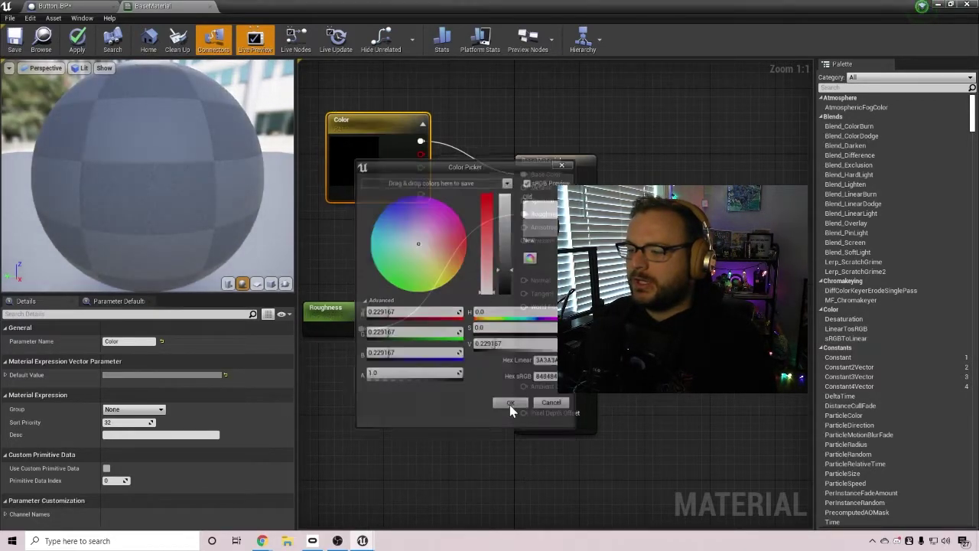
pyautogui.click(16, 39)
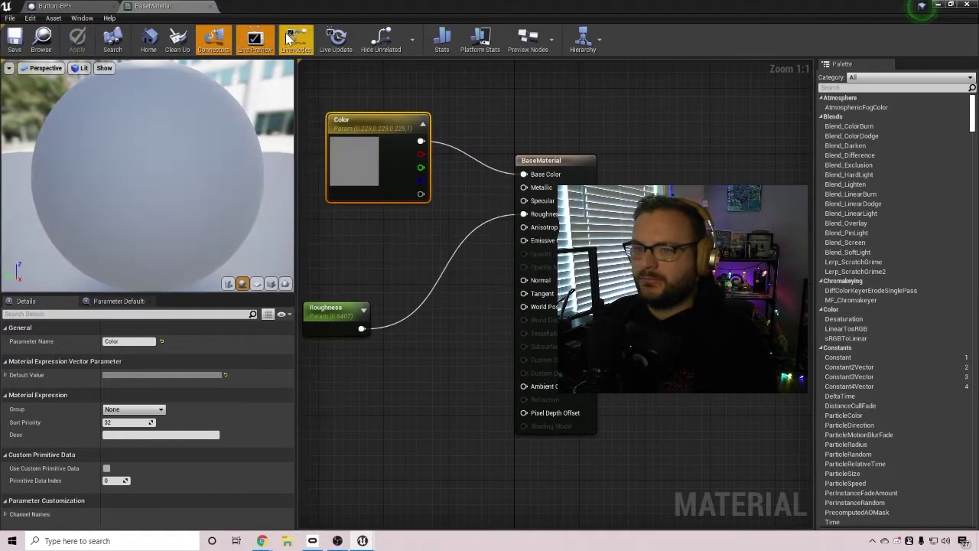
# Add a second cube component, Cube1, to Button_BP at 0.04 scale
pyautogui.click(210, 6)
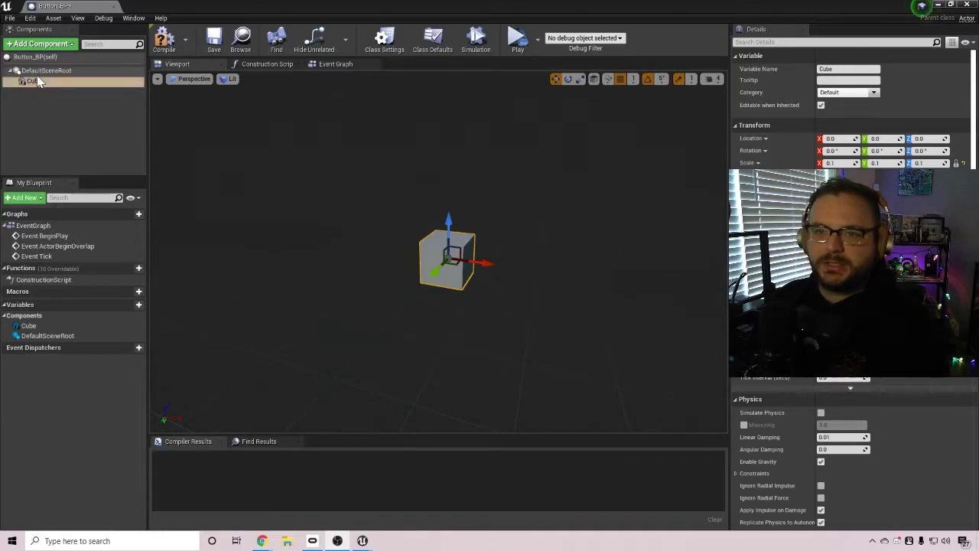
pyautogui.click(49, 70)
pyautogui.click(45, 46)
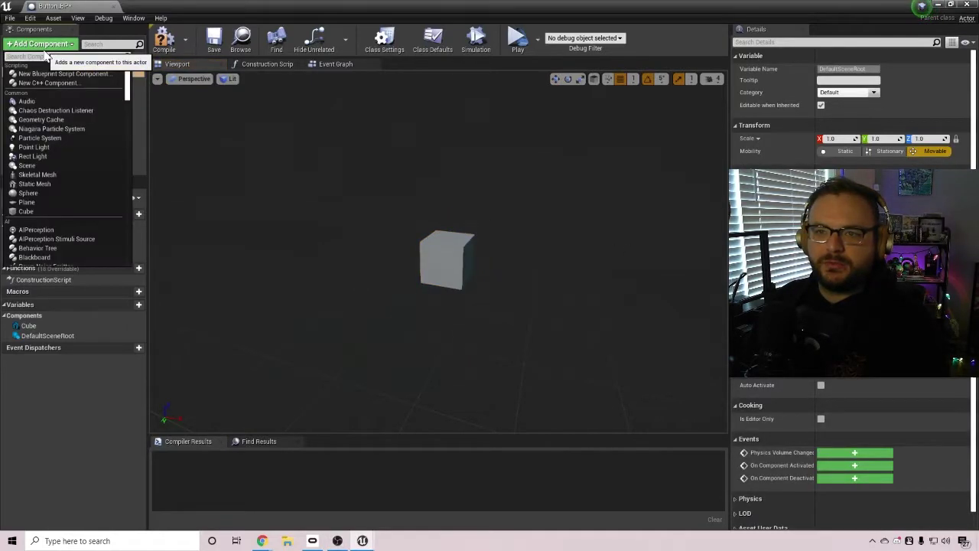
pyautogui.click(31, 214)
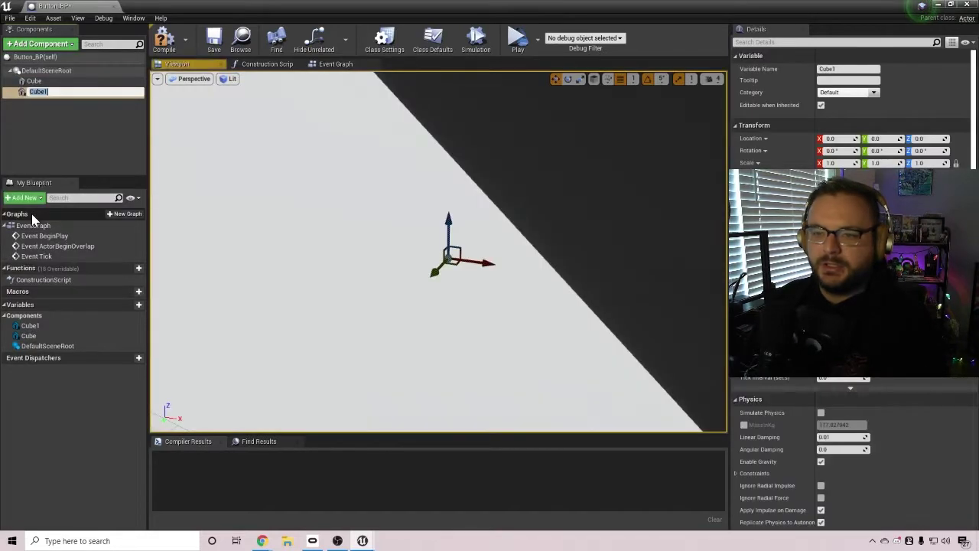
pyautogui.click(835, 163)
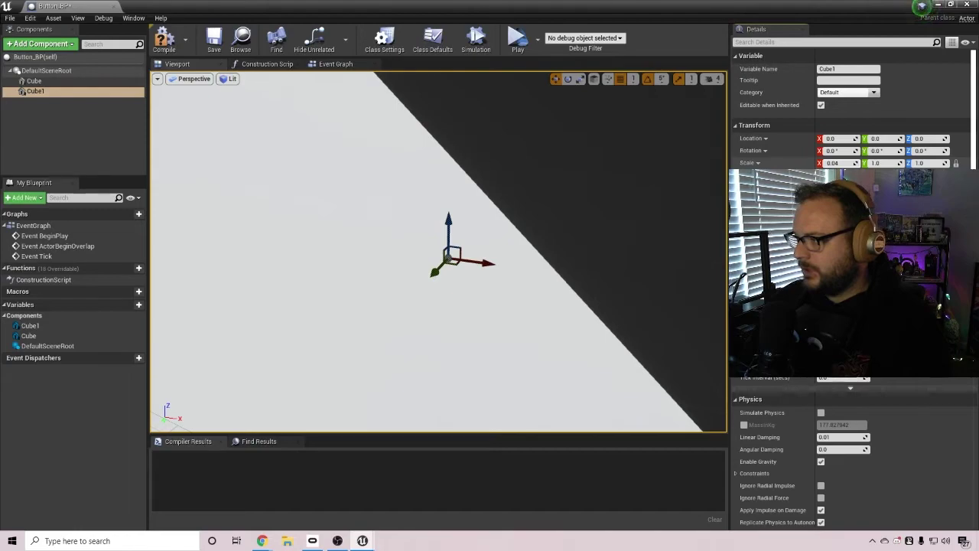
pyautogui.press('Return')
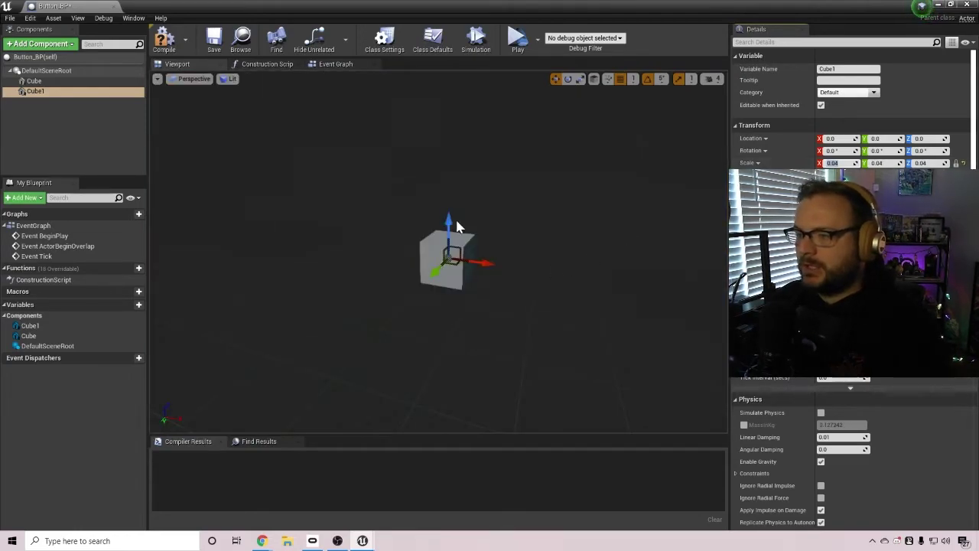
# Enlarge Cube1 to 0.07 scale and raise it to Z 7.0 atop the base cube
pyautogui.moveTo(450, 221); pyautogui.dragTo(455, 197)
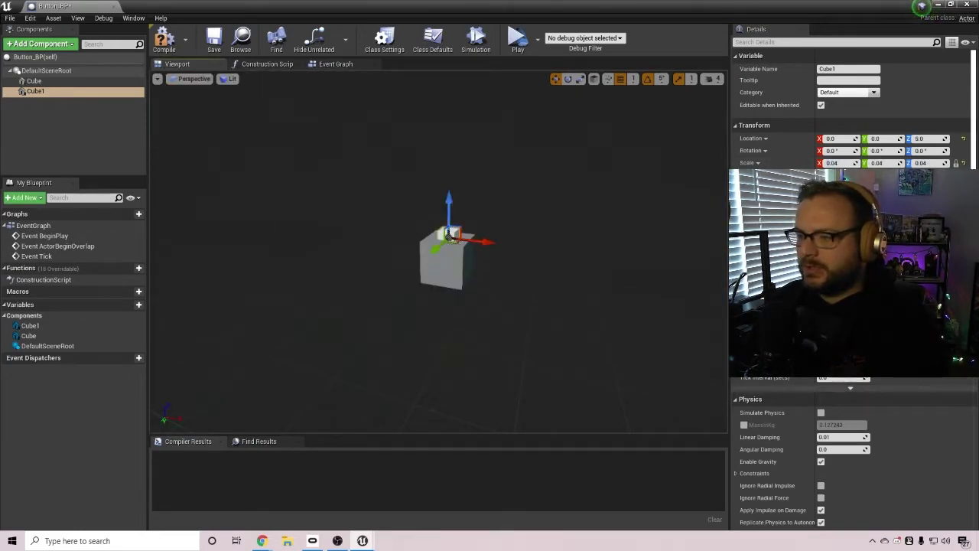
pyautogui.moveTo(440, 252)
pyautogui.mouseDown(button='right')
pyautogui.moveTo(440, 229)
pyautogui.moveTo(442, 244)
pyautogui.mouseUp(button='right')
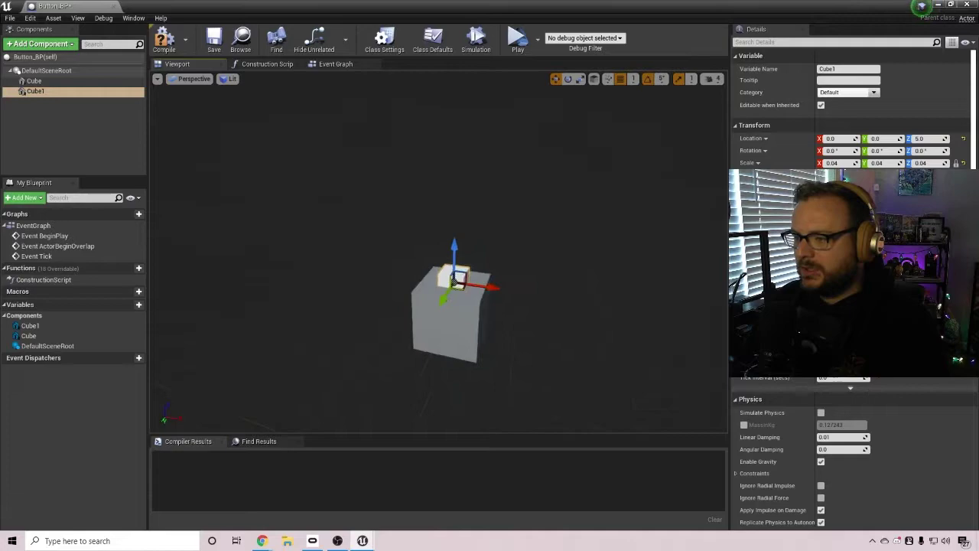
pyautogui.click(580, 79)
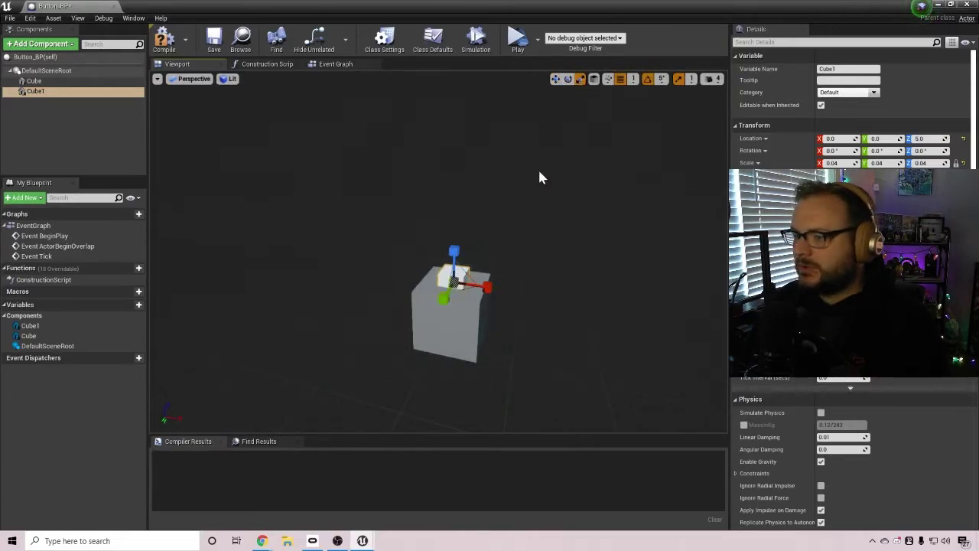
pyautogui.click(661, 80)
pyautogui.click(633, 79)
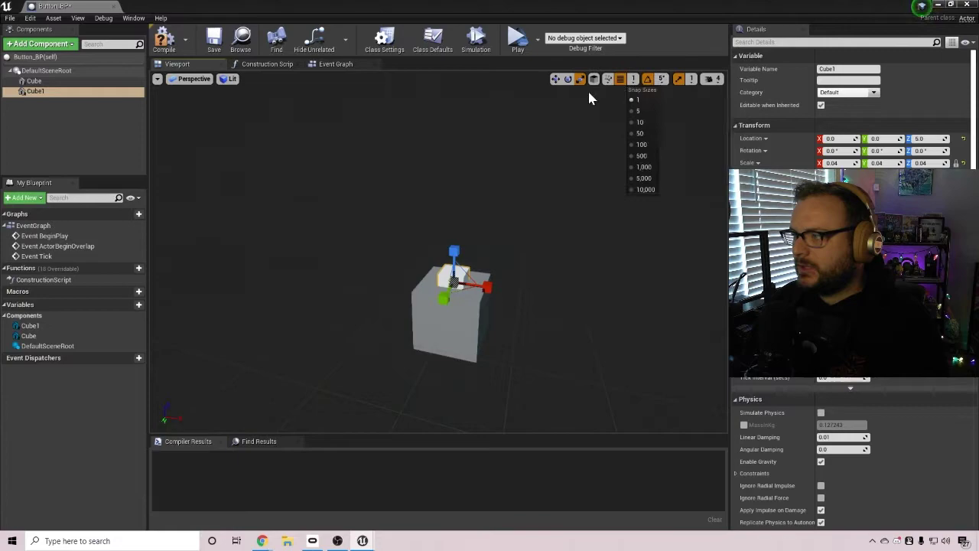
pyautogui.click(486, 287)
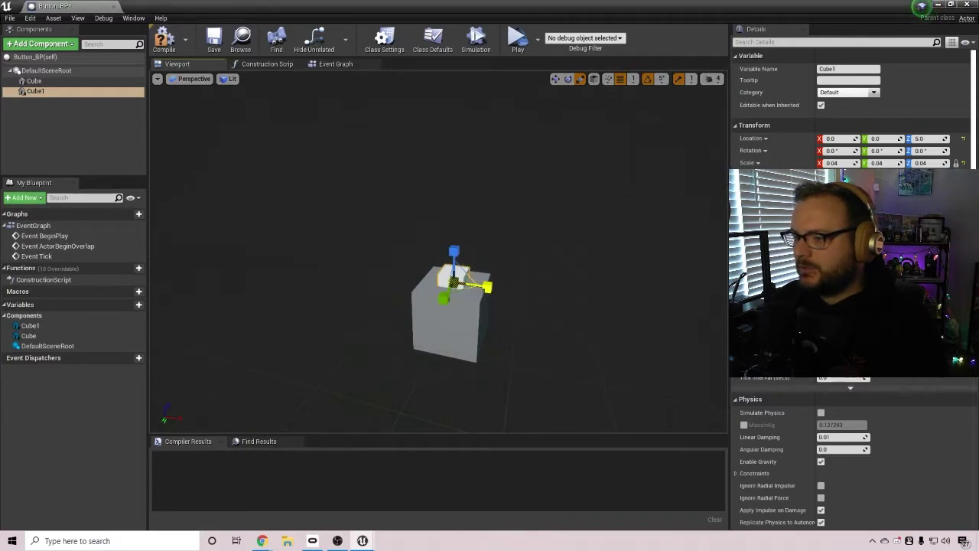
pyautogui.moveTo(487, 287)
pyautogui.mouseDown()
pyautogui.moveTo(550, 285)
pyautogui.moveTo(487, 287)
pyautogui.mouseUp()
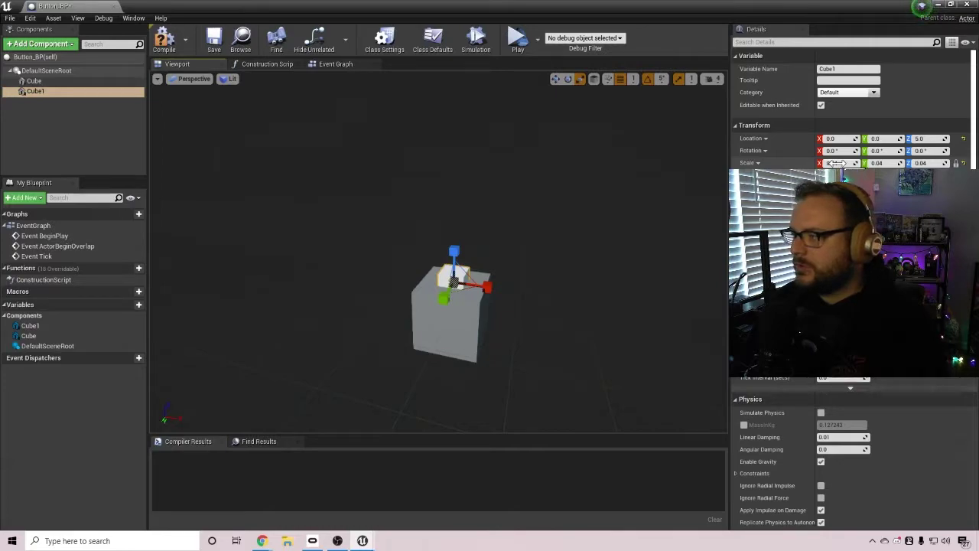
pyautogui.moveTo(837, 163); pyautogui.dragTo(859, 163)
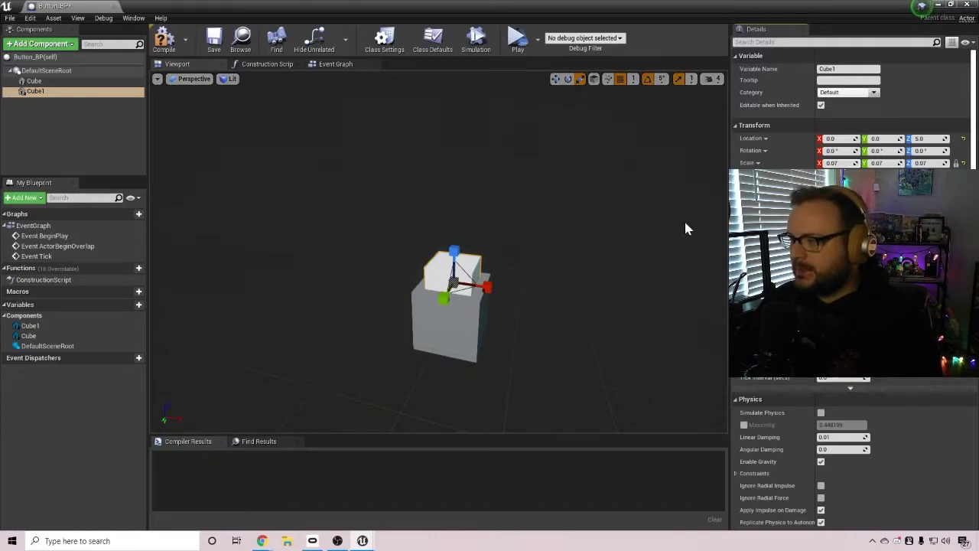
pyautogui.click(556, 80)
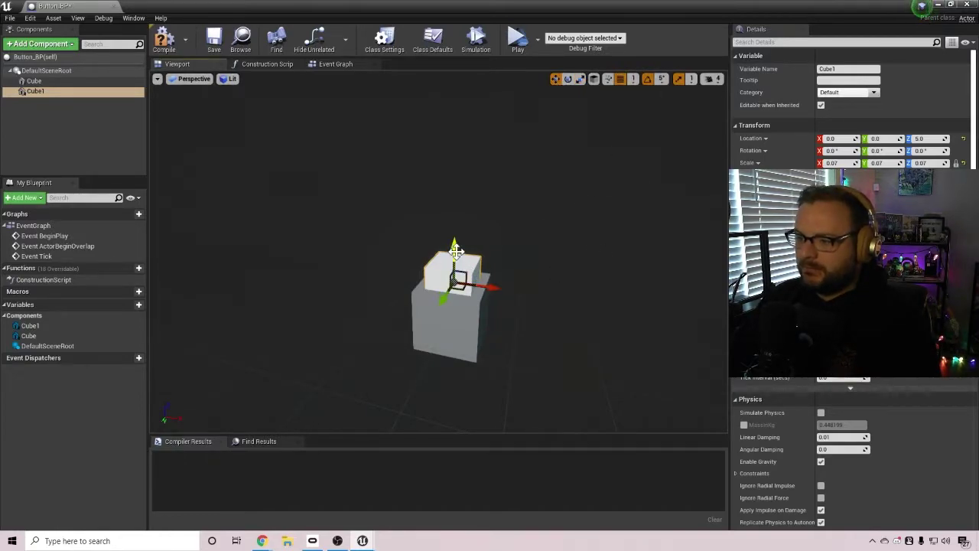
pyautogui.moveTo(455, 251); pyautogui.dragTo(459, 237)
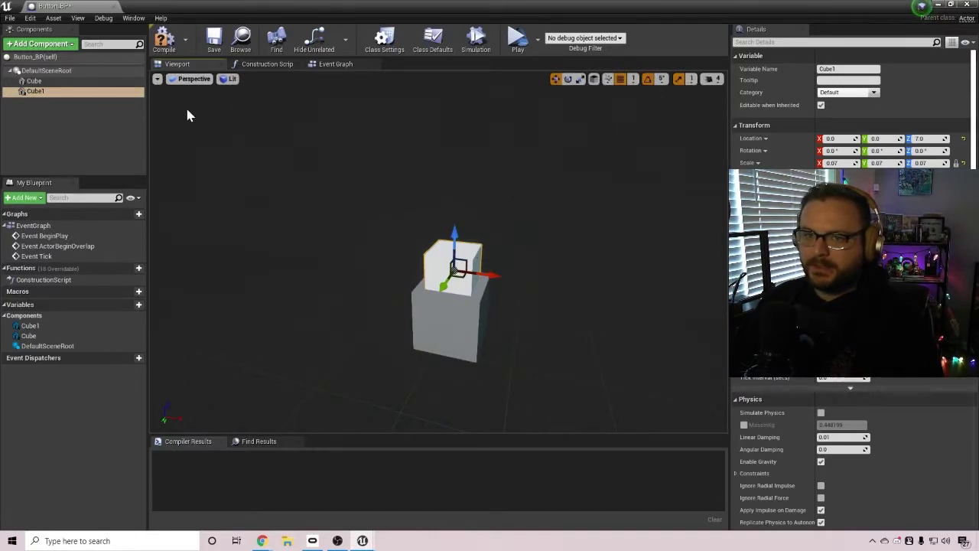
# Rename the original Cube component to Base
pyautogui.click(33, 81)
pyautogui.rightClick(33, 81)
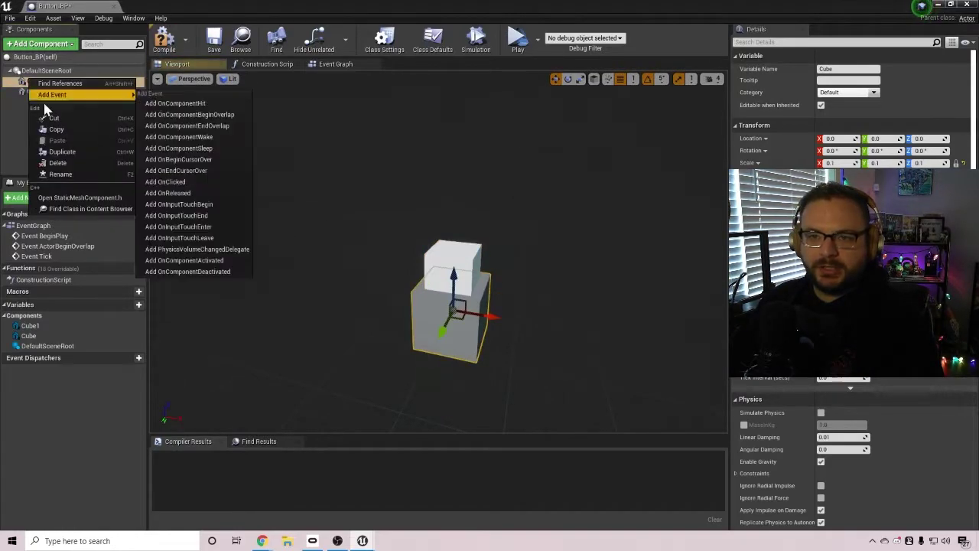
pyautogui.click(61, 174)
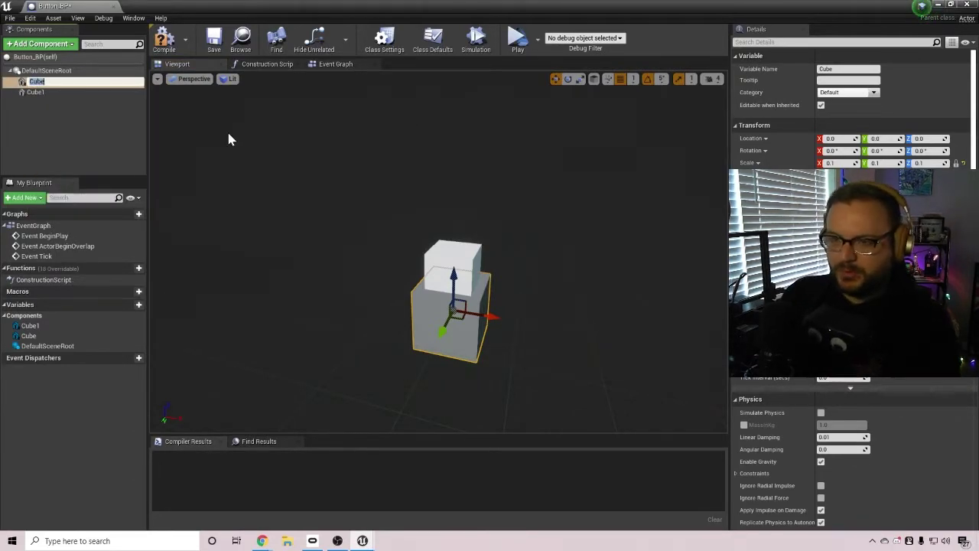
pyautogui.write('Base')
pyautogui.press('Return')
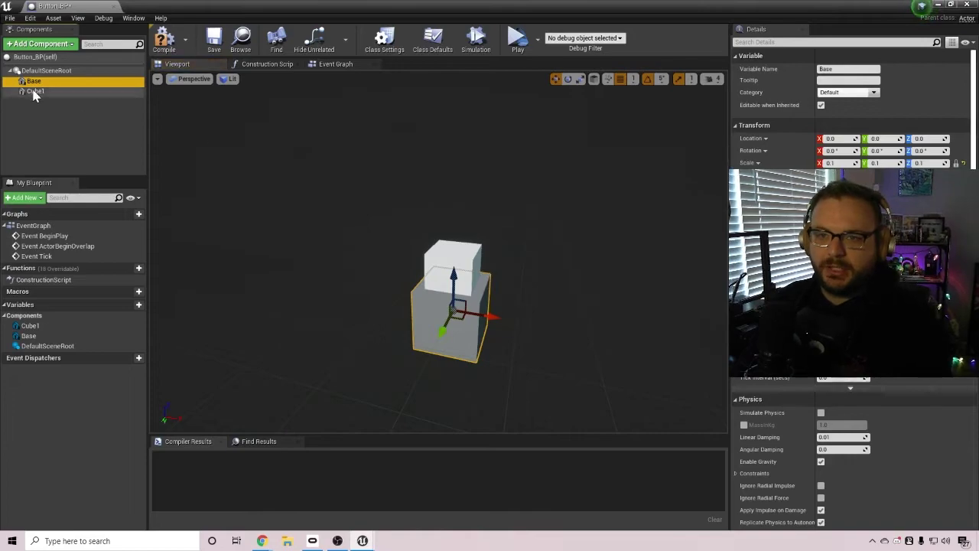
# Rename the small Cube1 component to Button
pyautogui.rightClick(43, 92)
pyautogui.click(71, 183)
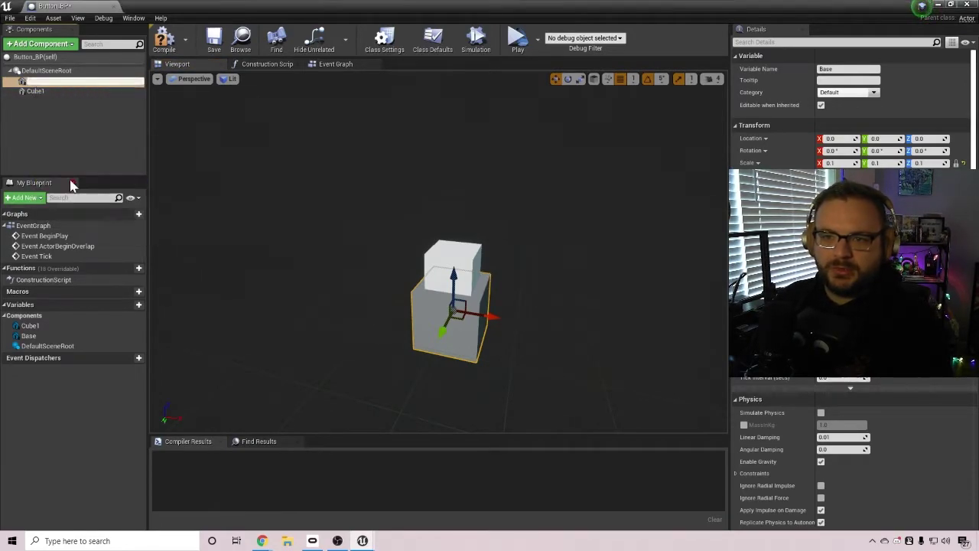
pyautogui.rightClick(36, 94)
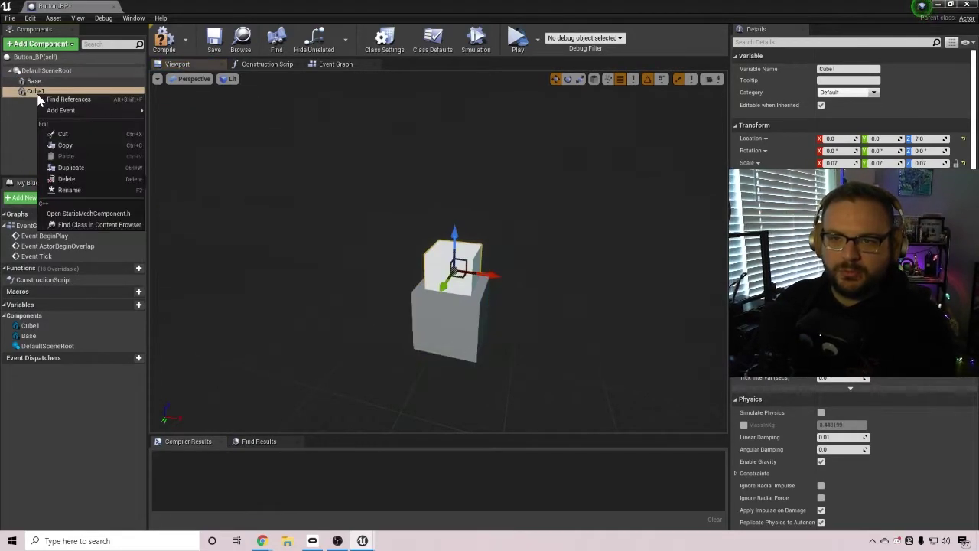
pyautogui.click(72, 188)
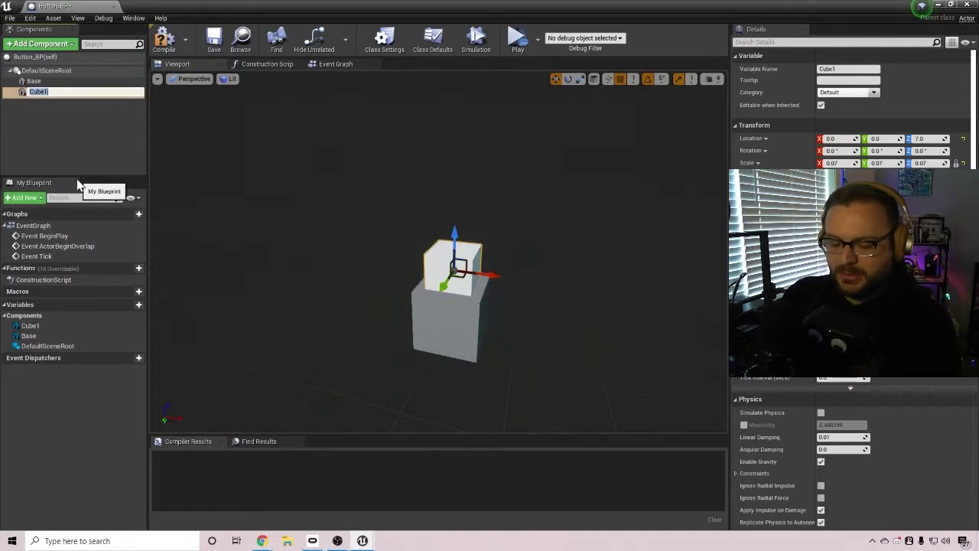
pyautogui.write('Button')
pyautogui.press('Return')
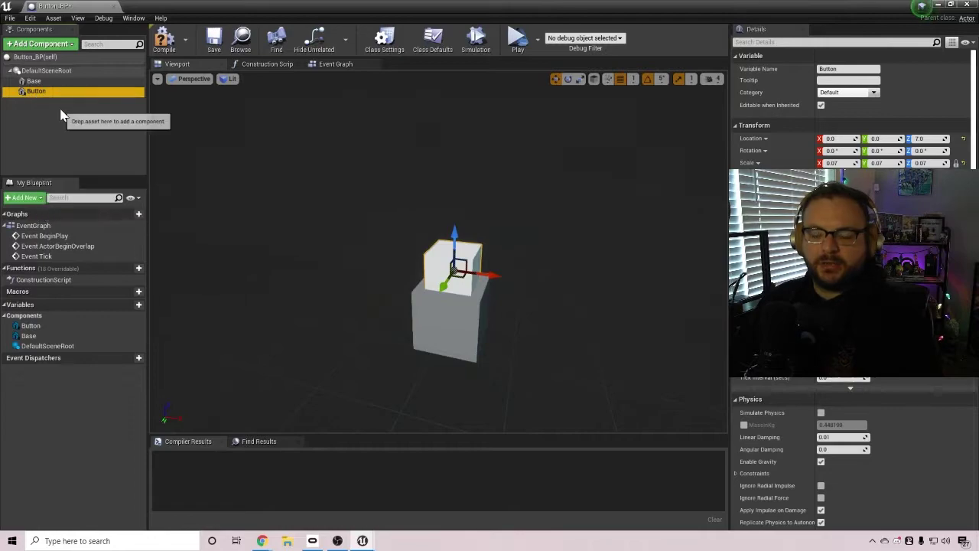
# Add a Box Collision component under Button and shrink its scale
pyautogui.click(40, 44)
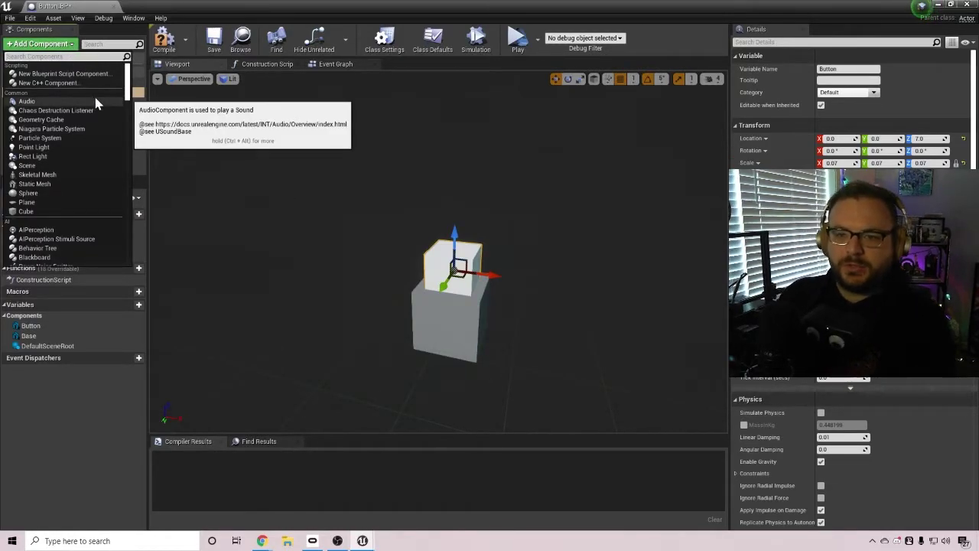
pyautogui.write('coll')
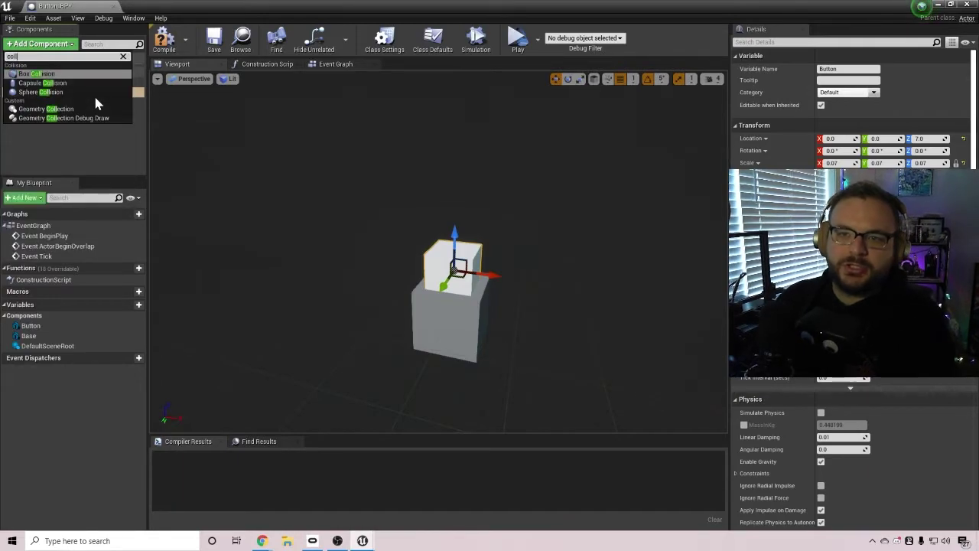
pyautogui.click(33, 74)
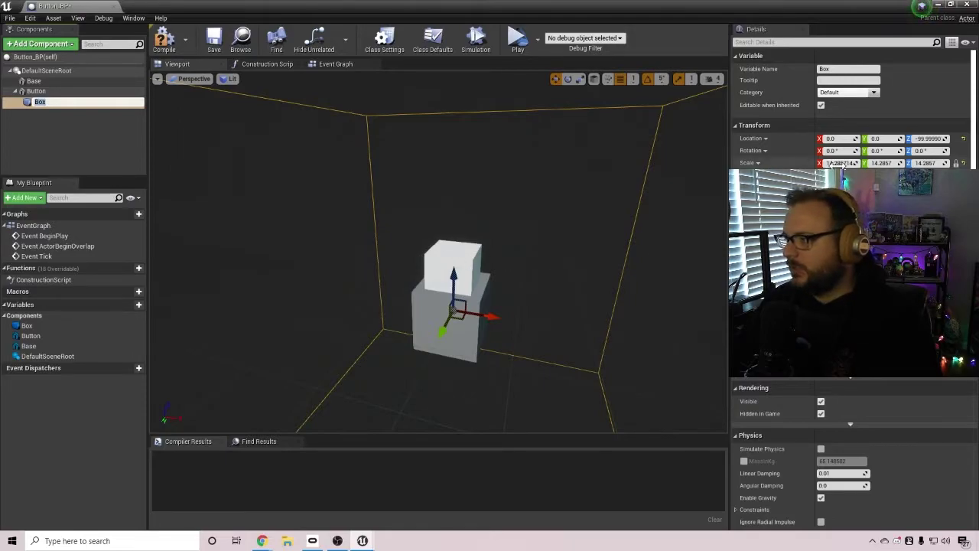
pyautogui.moveTo(844, 163); pyautogui.dragTo(786, 163)
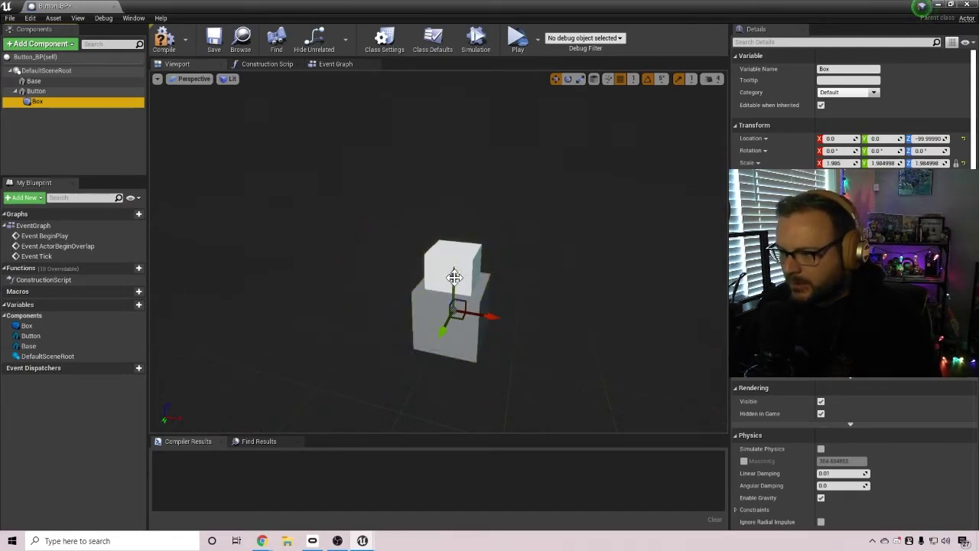
# Raise the collision box onto the button cube and fit it at about 1.58 scale
pyautogui.moveTo(453, 285); pyautogui.dragTo(454, 233)
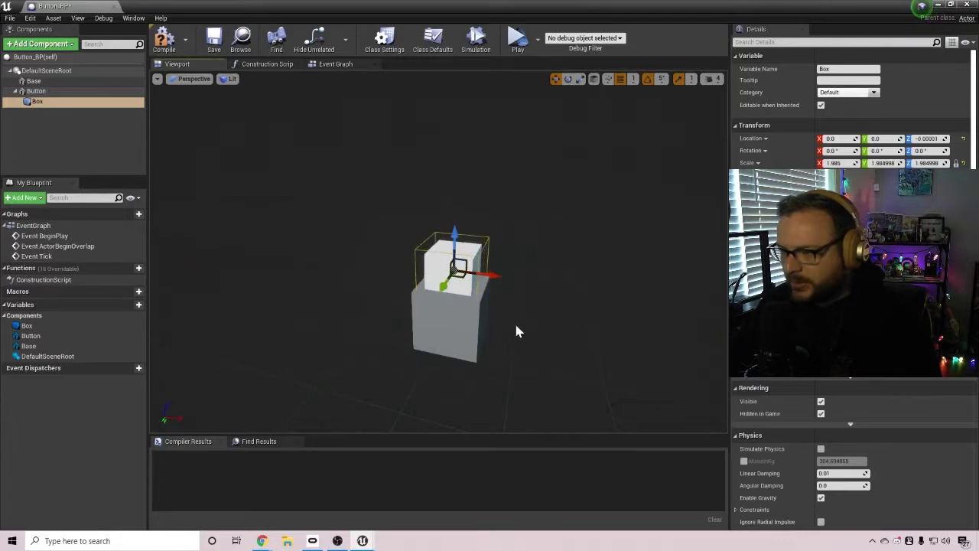
pyautogui.scroll(2, 517, 331)
pyautogui.press('f')
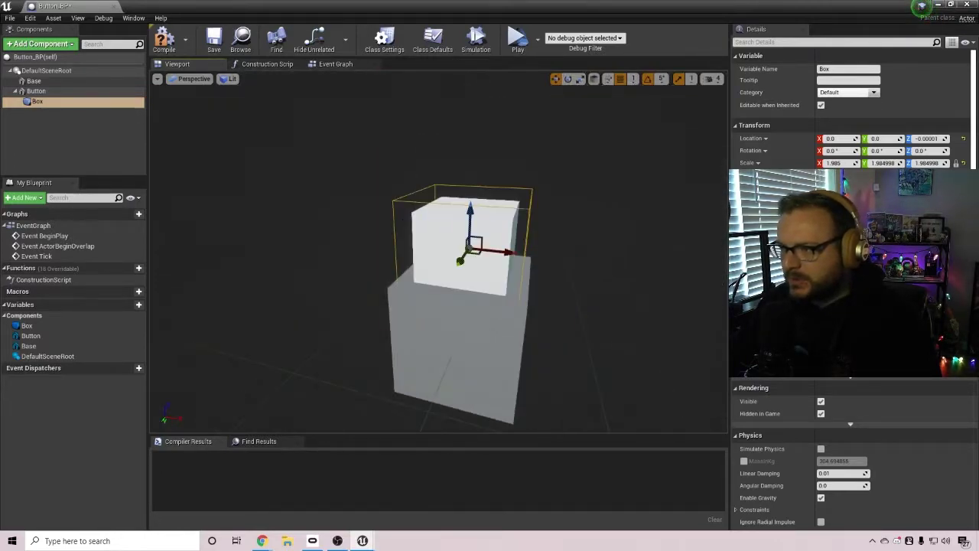
pyautogui.moveTo(833, 162); pyautogui.dragTo(811, 163)
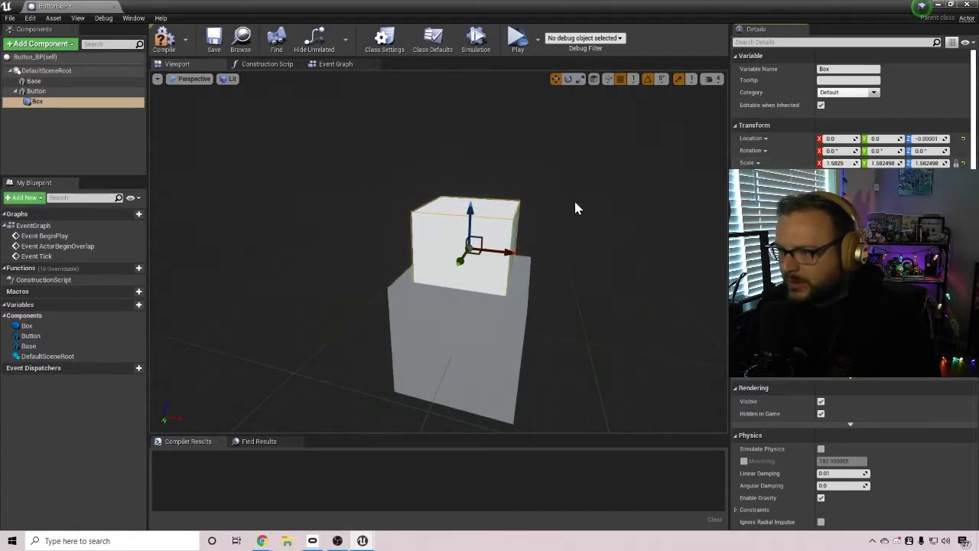
pyautogui.moveTo(577, 208); pyautogui.dragTo(559, 218, button='right')
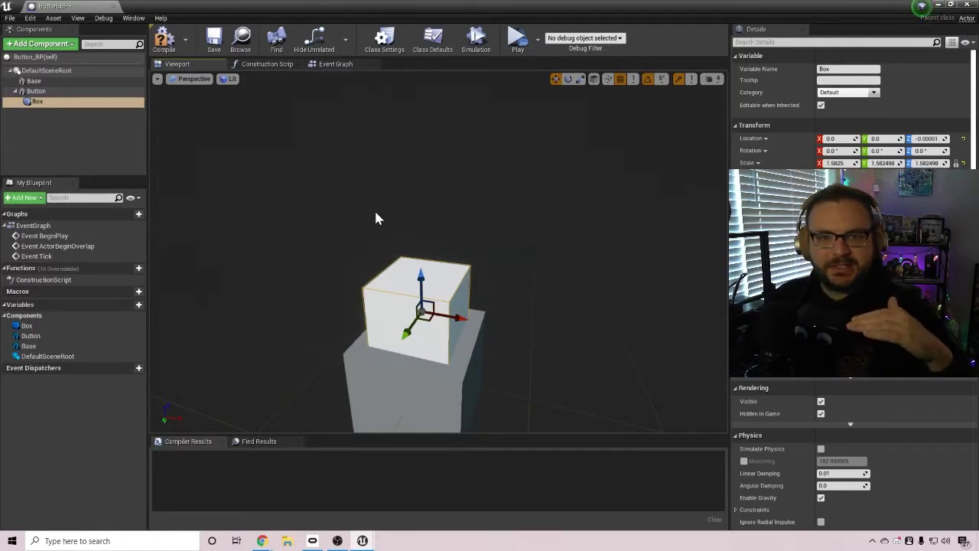
# Rename the Box component to Collision
pyautogui.rightClick(36, 104)
pyautogui.click(69, 192)
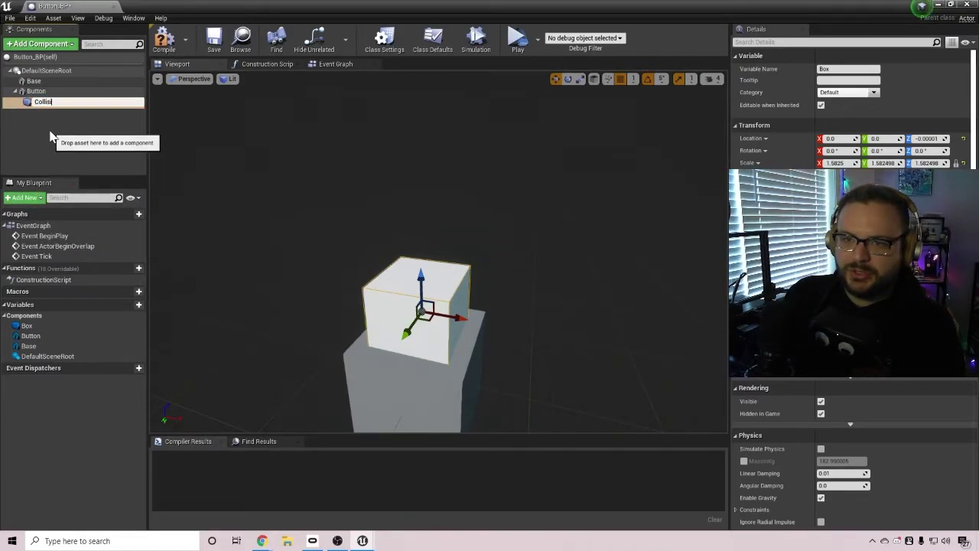
pyautogui.press('Return')
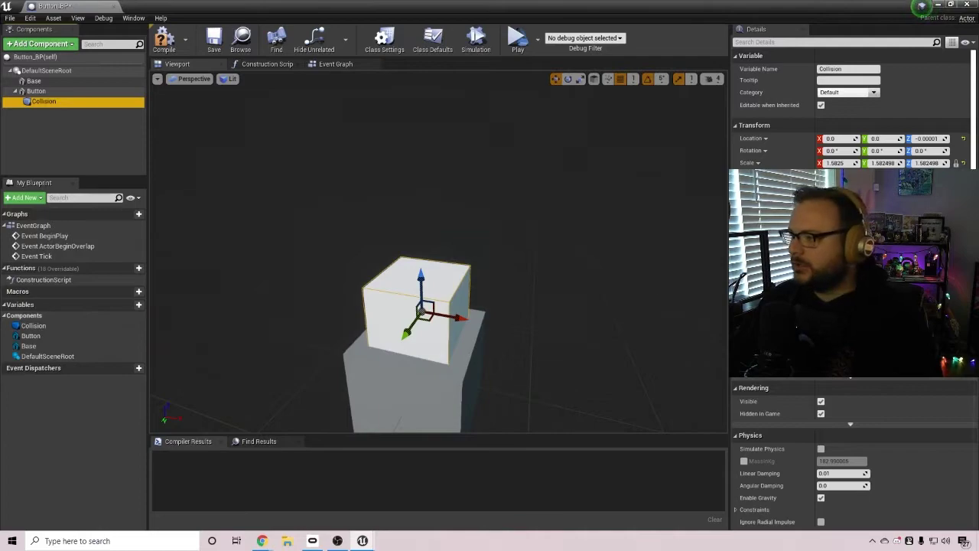
# Add an On Component Begin Overlap event for Collision to the Event Graph
pyautogui.scroll(-10, 853, 275)
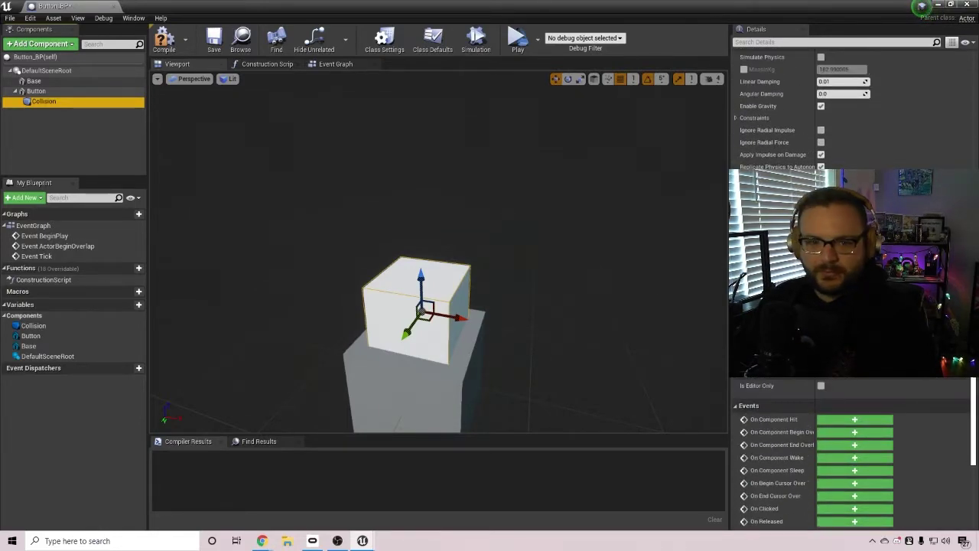
pyautogui.scroll(-2, 927, 390)
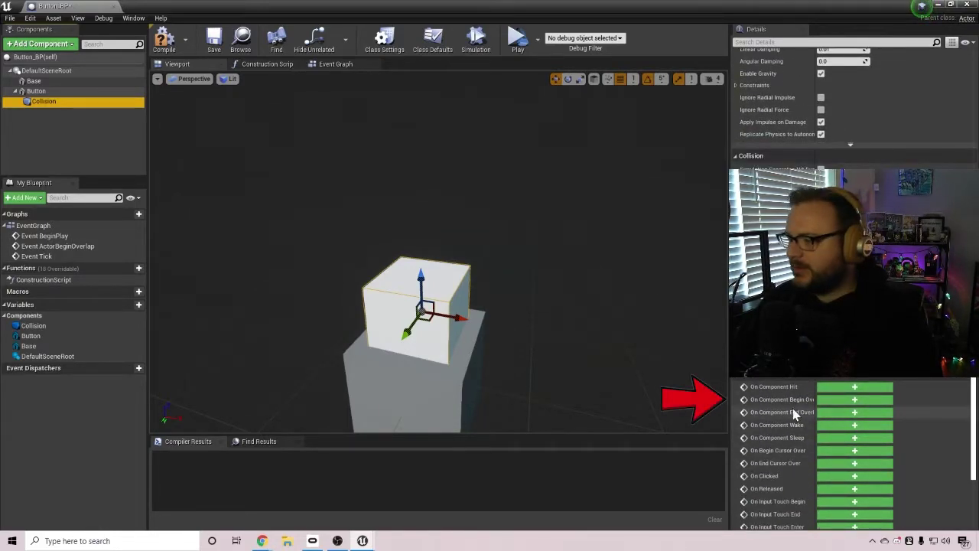
pyautogui.moveTo(815, 388); pyautogui.dragTo(832, 390)
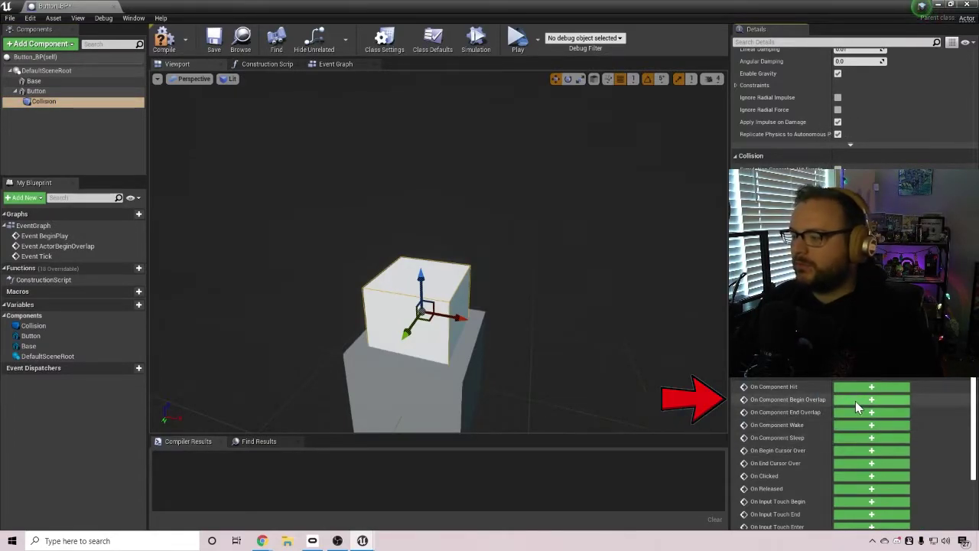
pyautogui.click(854, 401)
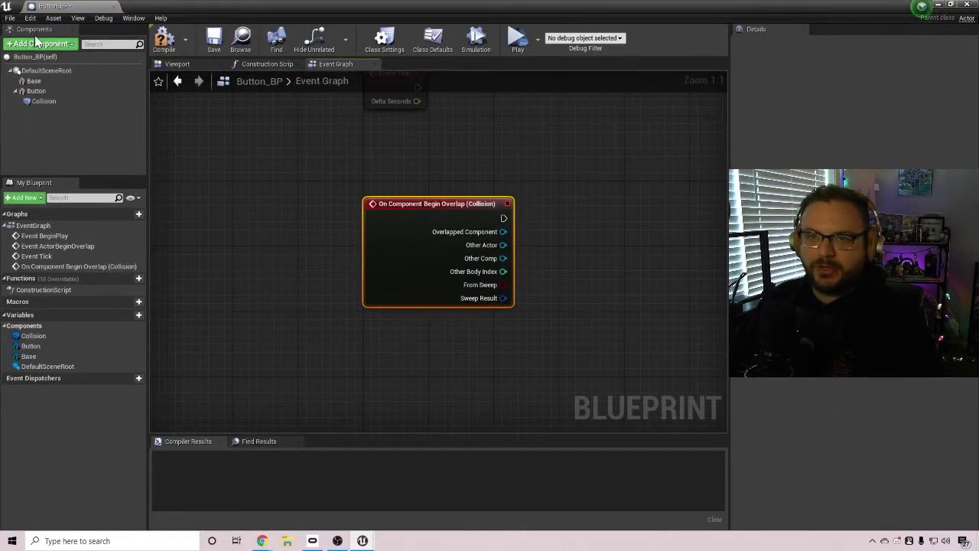
# Cast the overlap event's Other Actor to BP_Character_Zakari
pyautogui.moveTo(604, 265); pyautogui.dragTo(392, 260, button='right')
pyautogui.scroll(-2, 417, 234)
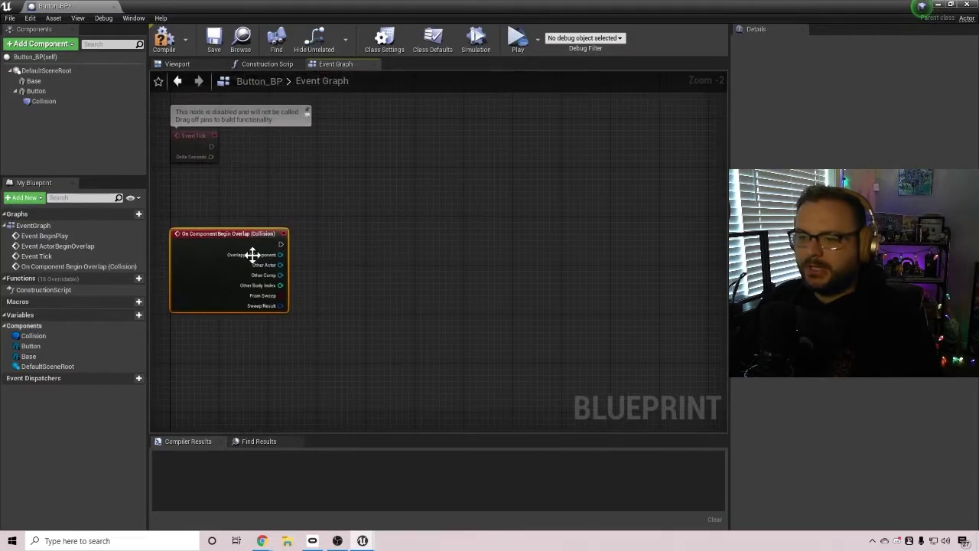
pyautogui.moveTo(280, 265); pyautogui.dragTo(331, 260)
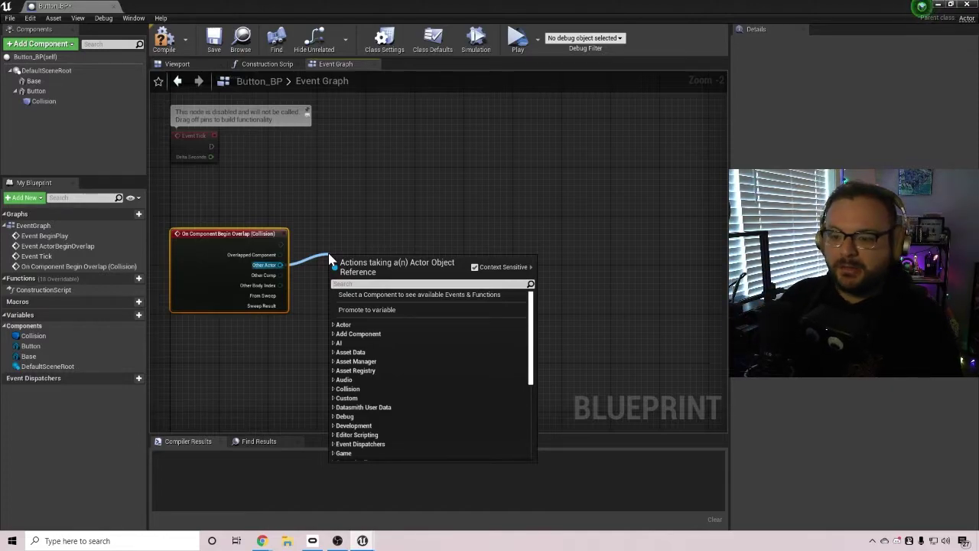
pyautogui.write('bp_')
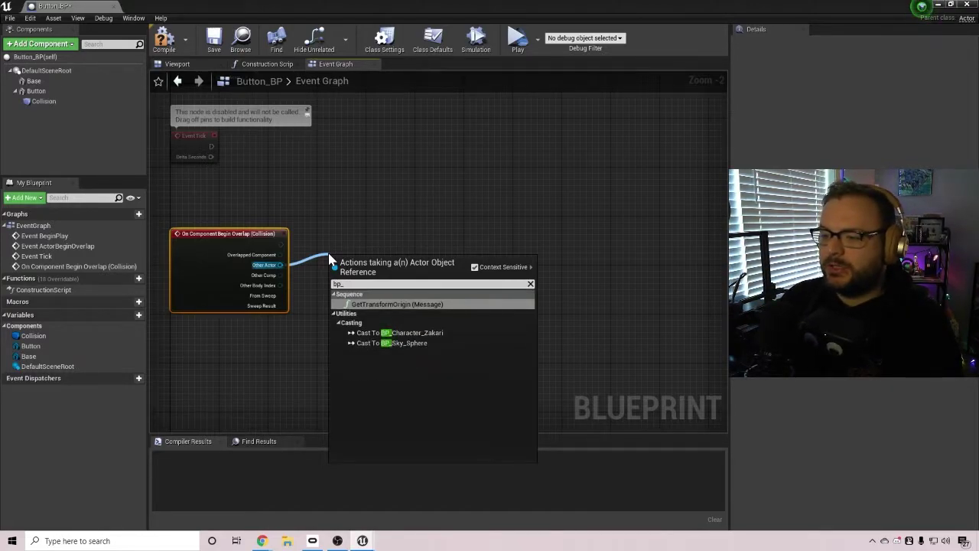
pyautogui.click(410, 333)
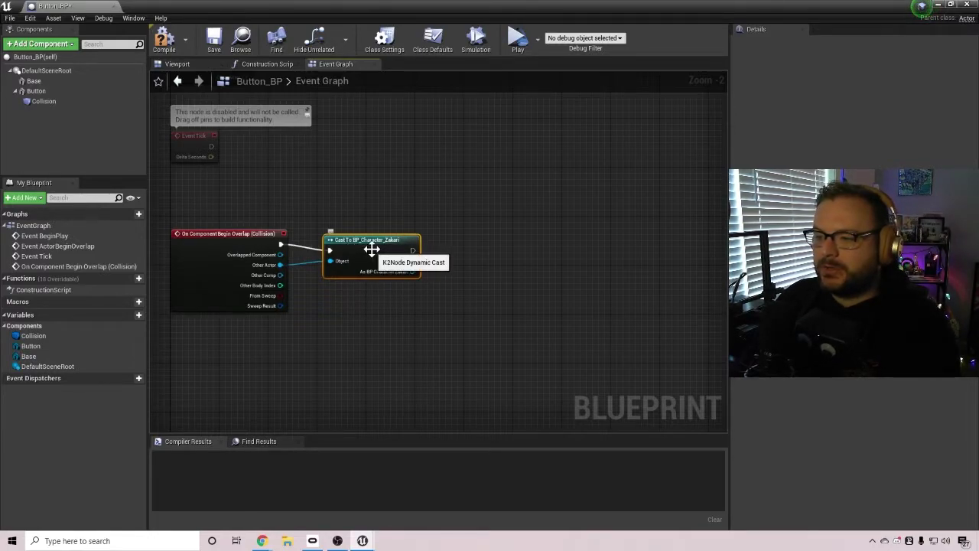
# Add a Move Component To node after the cast's execution pin
pyautogui.moveTo(376, 247); pyautogui.dragTo(582, 246)
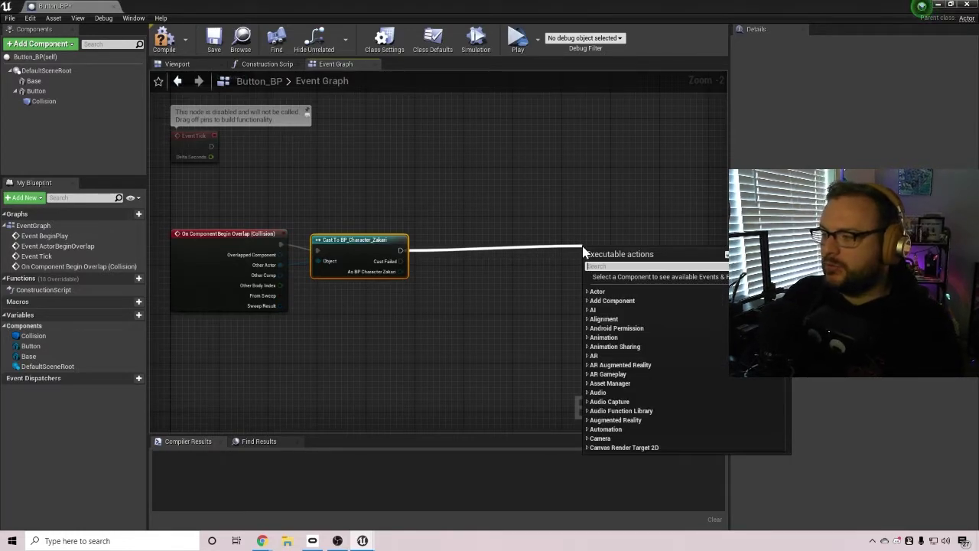
pyautogui.write('move com')
pyautogui.press('Return')
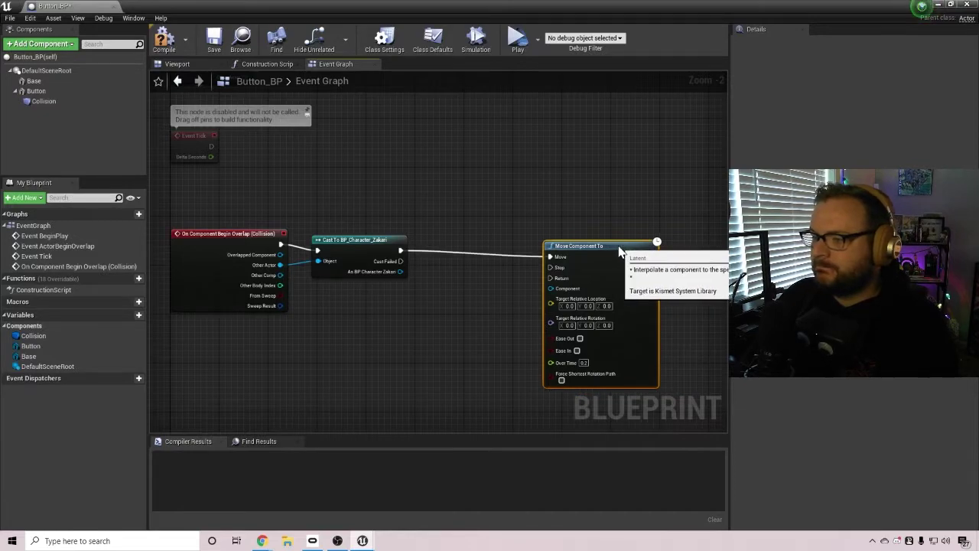
# Drop a Button component reference into the graph and wire it to Move Component To's Component input
pyautogui.moveTo(605, 284); pyautogui.dragTo(590, 227, button='right')
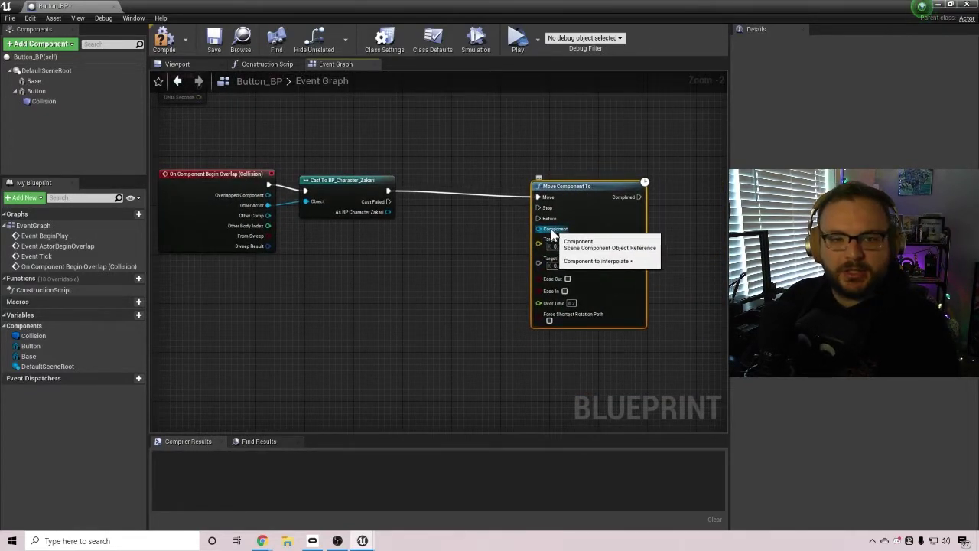
pyautogui.scroll(2, 547, 230)
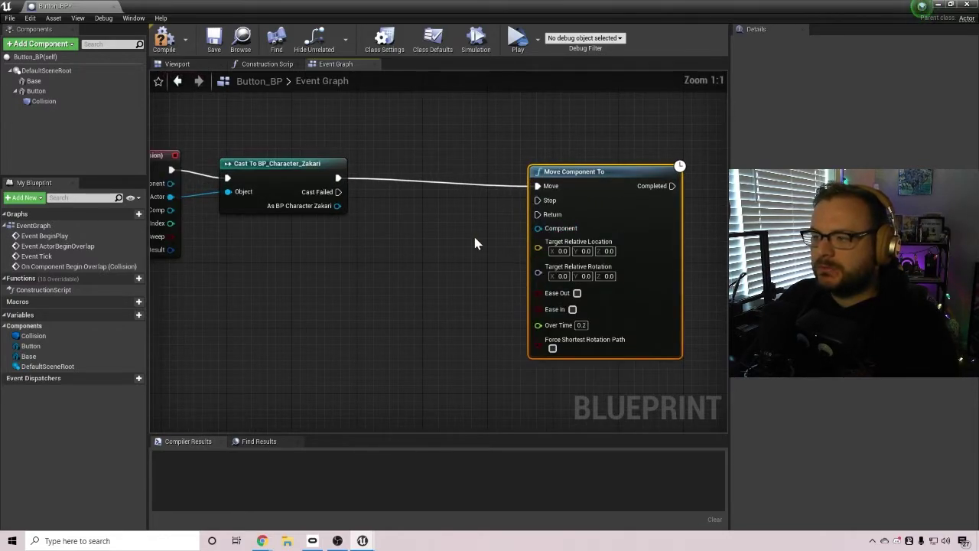
pyautogui.moveTo(474, 244); pyautogui.dragTo(400, 235, button='right')
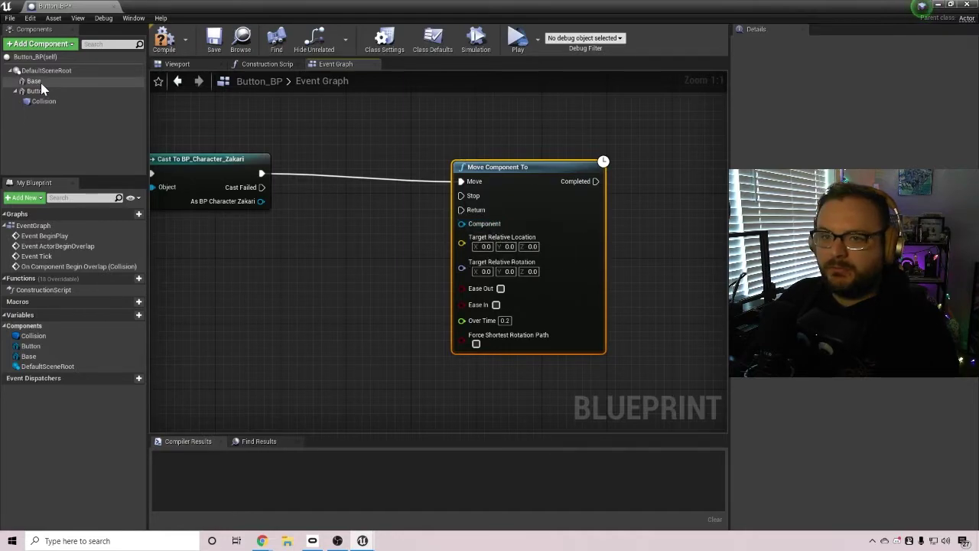
pyautogui.moveTo(36, 91); pyautogui.dragTo(343, 245)
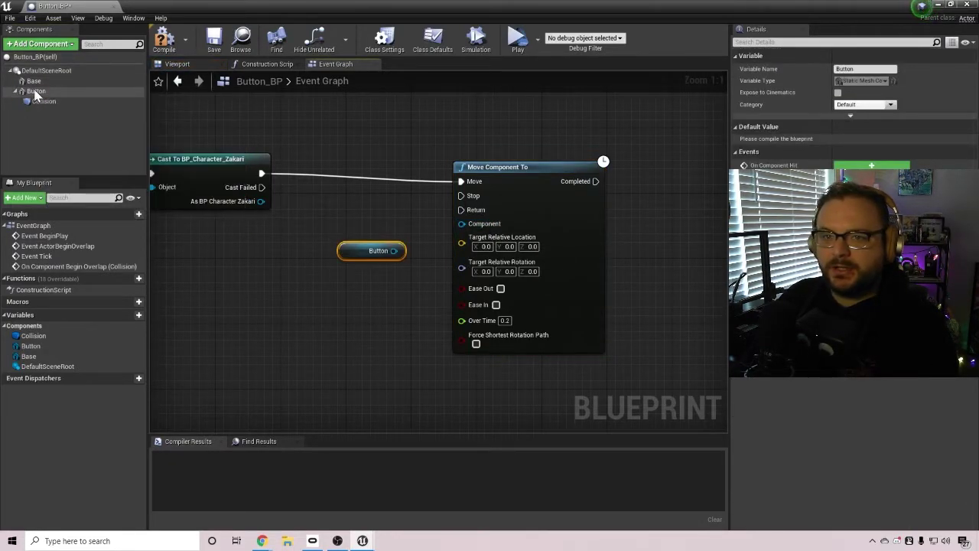
pyautogui.moveTo(393, 250); pyautogui.dragTo(462, 224)
pyautogui.moveTo(402, 263); pyautogui.dragTo(483, 247, button='right')
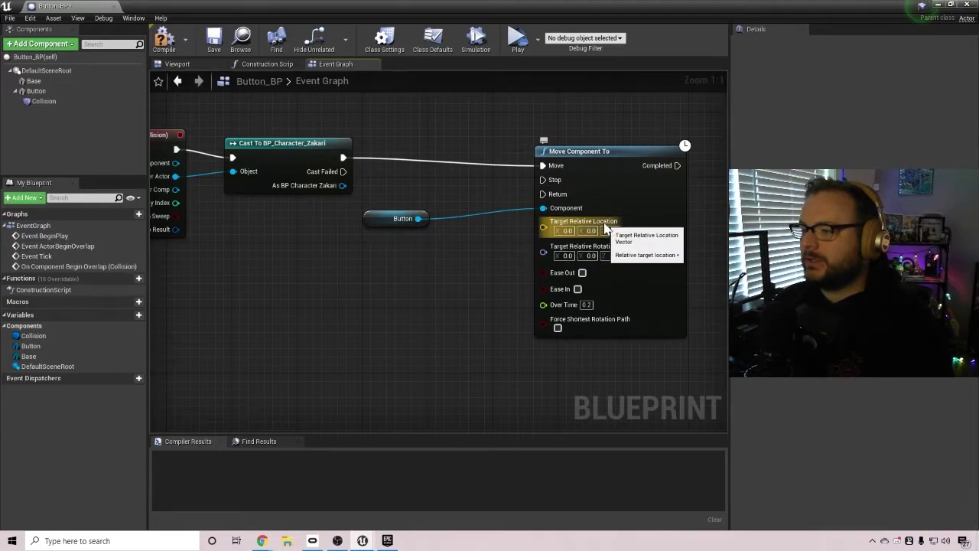
# Feed Target Relative Location from a vector subtraction and add the Button's Get Relative Transform node
pyautogui.moveTo(544, 227); pyautogui.dragTo(433, 277)
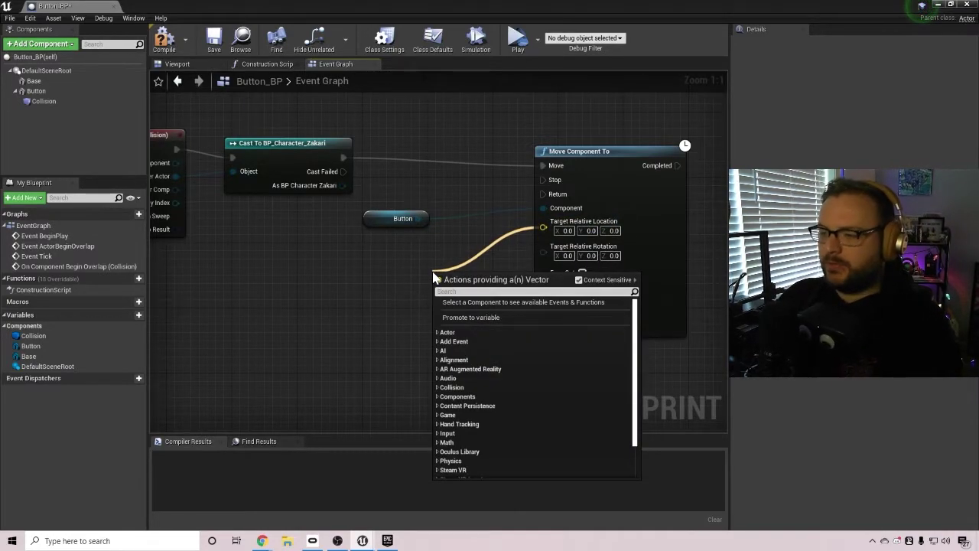
pyautogui.write('vector')
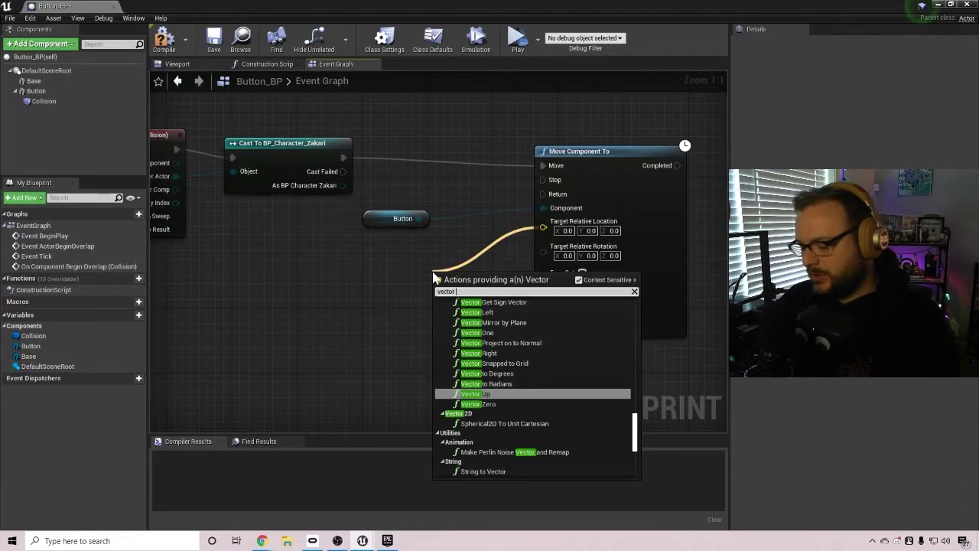
pyautogui.write(' -')
pyautogui.press('Return')
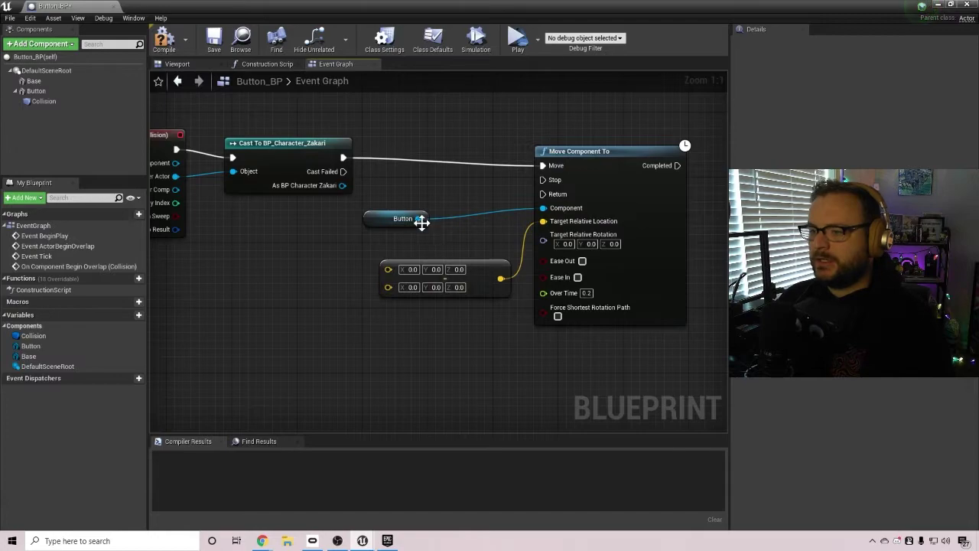
pyautogui.moveTo(419, 219); pyautogui.dragTo(249, 290)
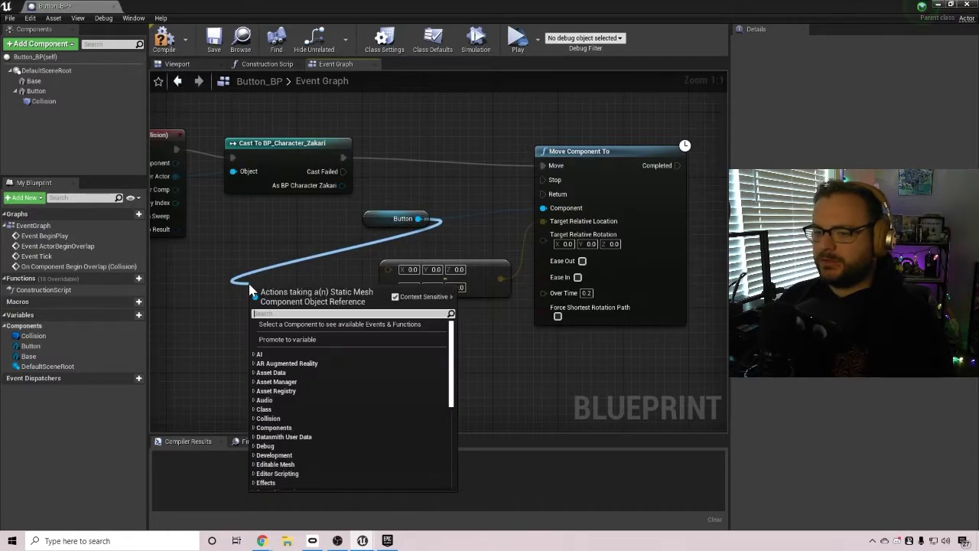
pyautogui.write('get relativ')
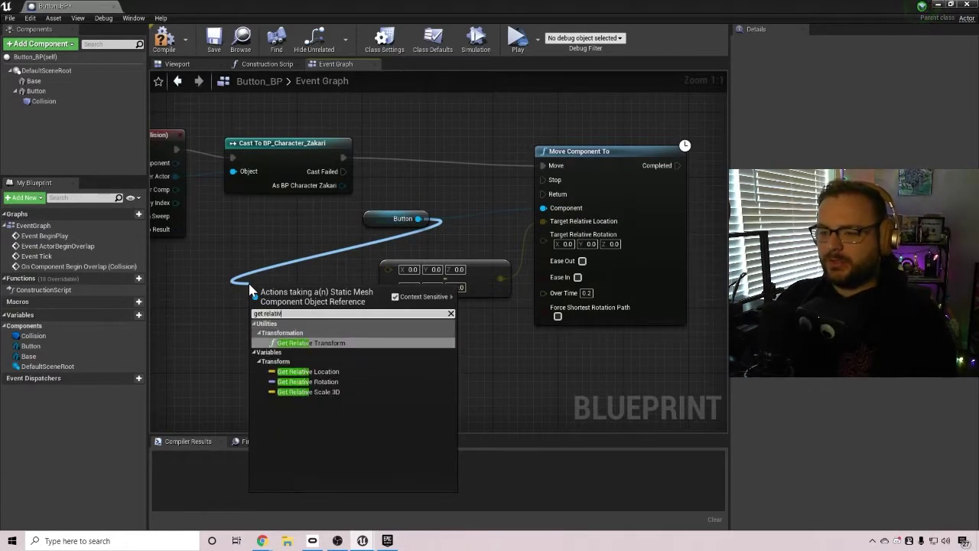
pyautogui.press('Return')
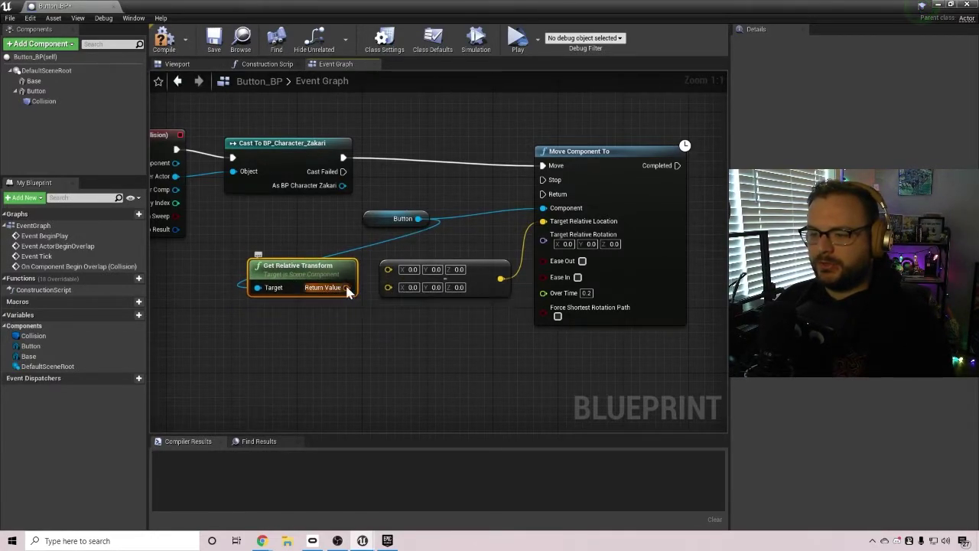
# Split the transform, wiring Location into the subtraction and Rotation into Target Relative Rotation via a reroute
pyautogui.rightClick(348, 288)
pyautogui.click(376, 312)
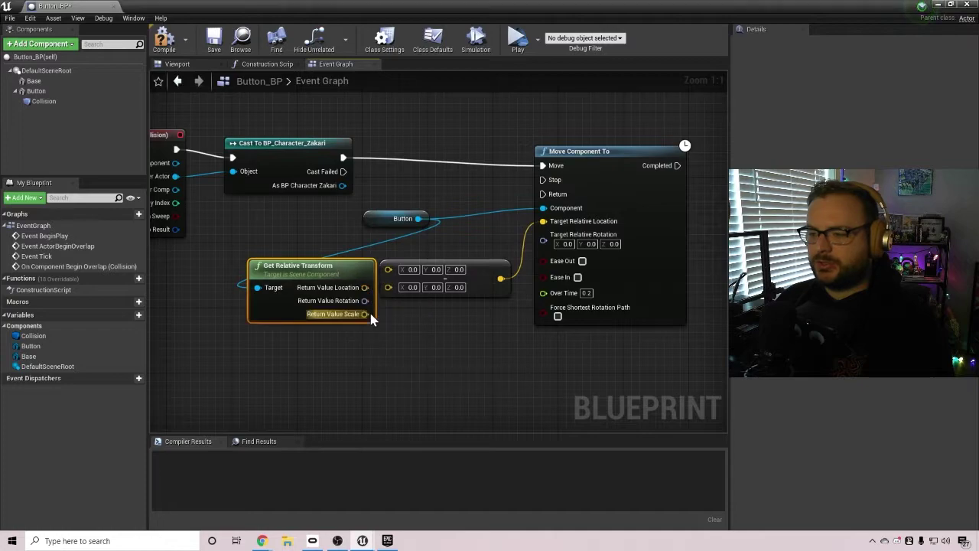
pyautogui.moveTo(356, 274); pyautogui.dragTo(322, 267)
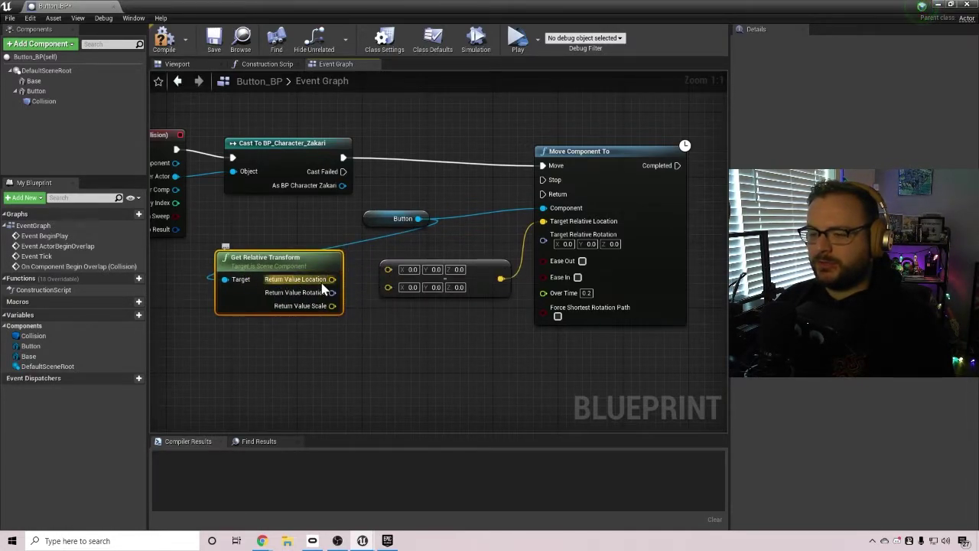
pyautogui.moveTo(332, 280); pyautogui.dragTo(390, 272)
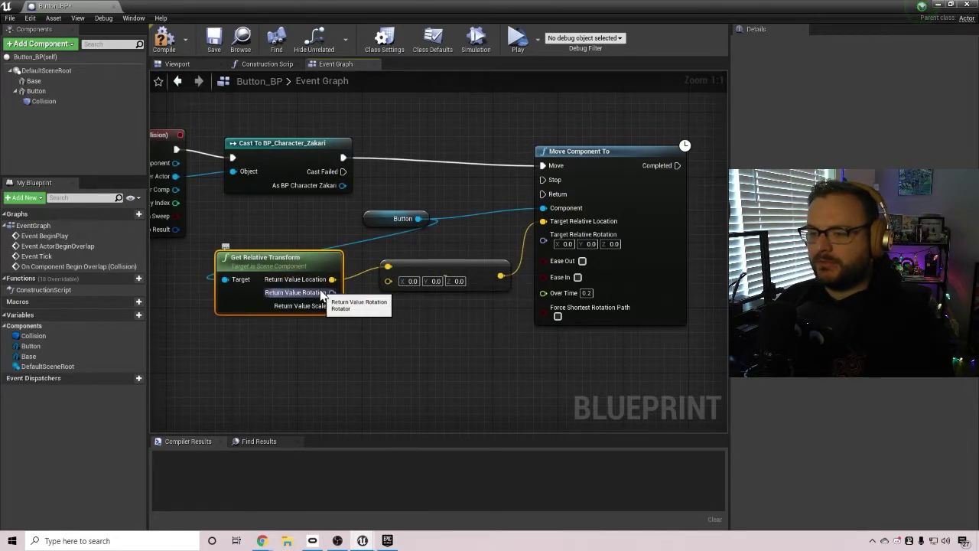
pyautogui.moveTo(332, 292); pyautogui.dragTo(543, 241)
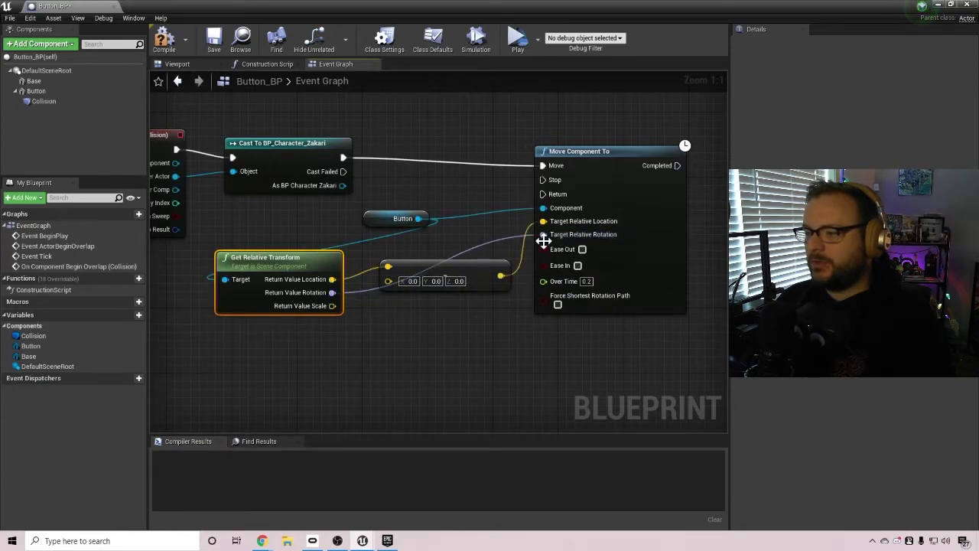
pyautogui.doubleClick(459, 257)
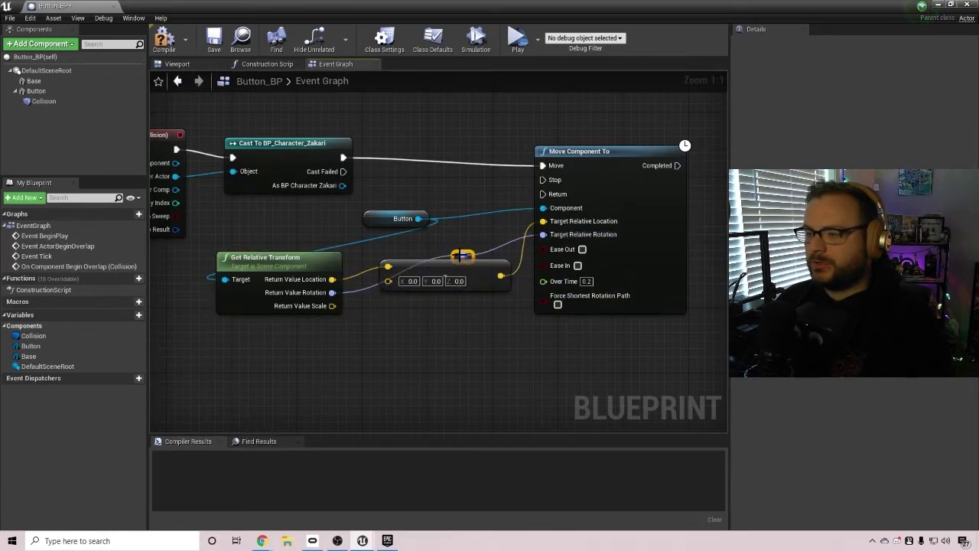
pyautogui.moveTo(457, 257); pyautogui.dragTo(508, 307)
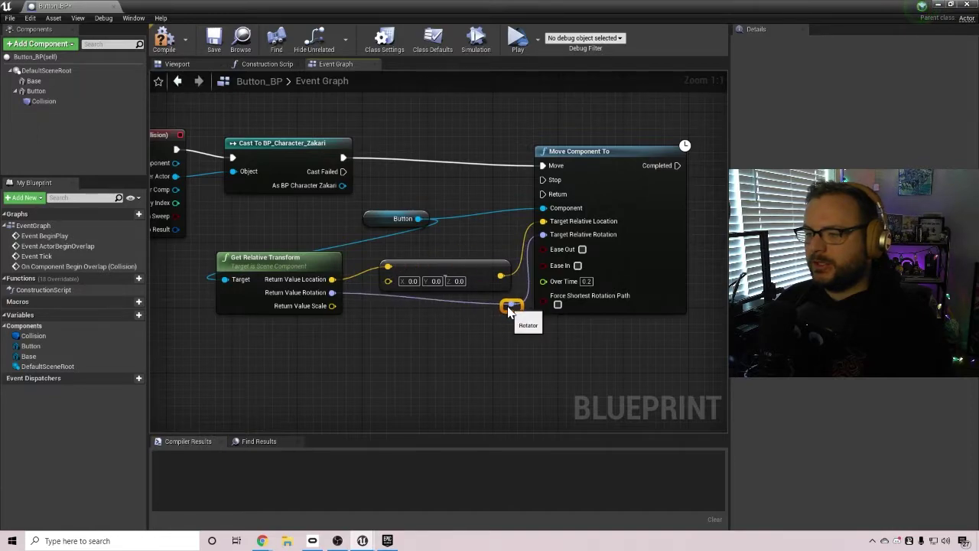
# Set the subtracted vector's Z to 3.0 and select the move-down nodes
pyautogui.click(394, 283)
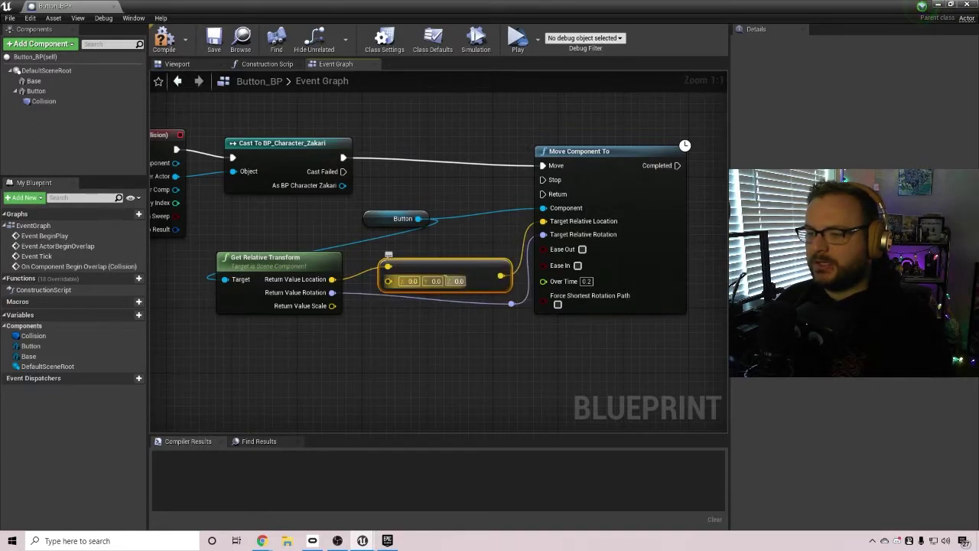
pyautogui.write('3')
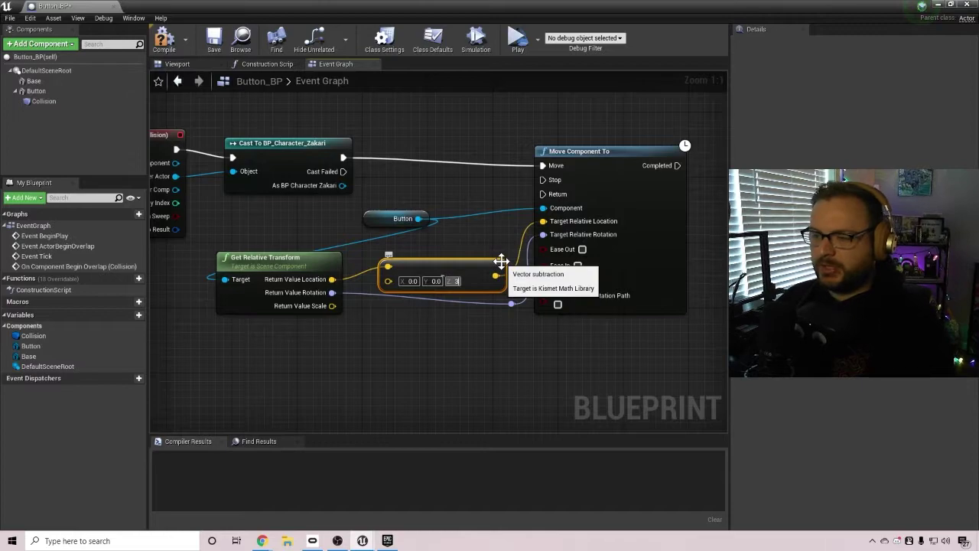
pyautogui.click(436, 246)
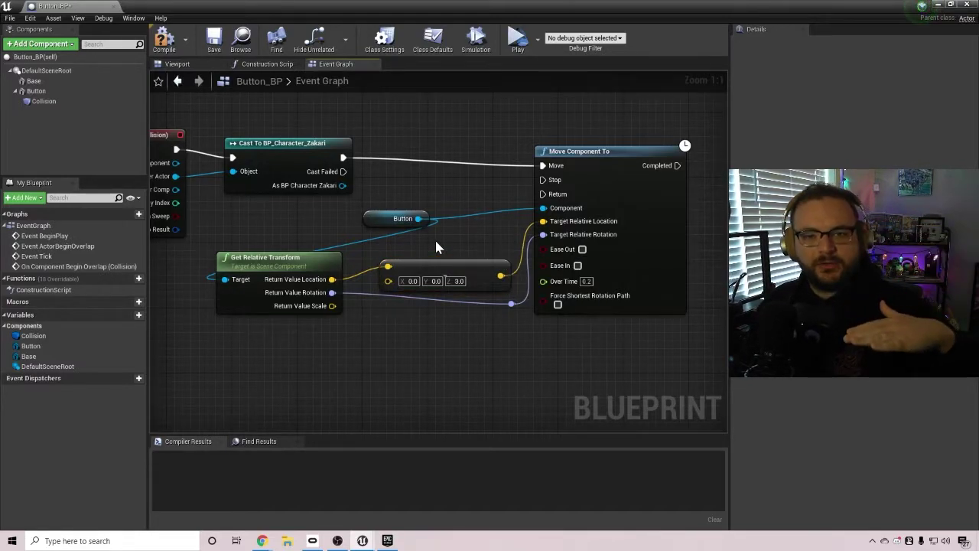
pyautogui.moveTo(436, 246); pyautogui.dragTo(332, 255, button='right')
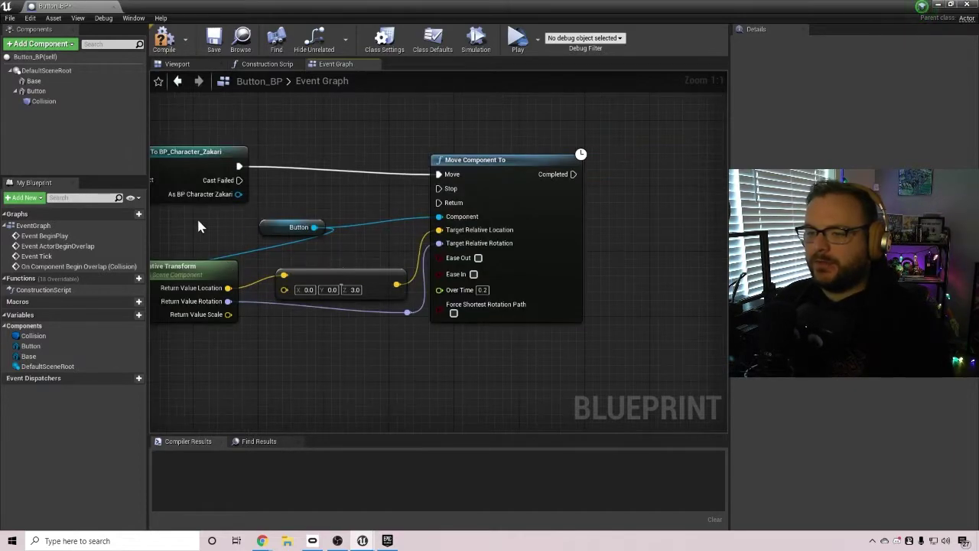
pyautogui.moveTo(238, 257); pyautogui.dragTo(540, 333)
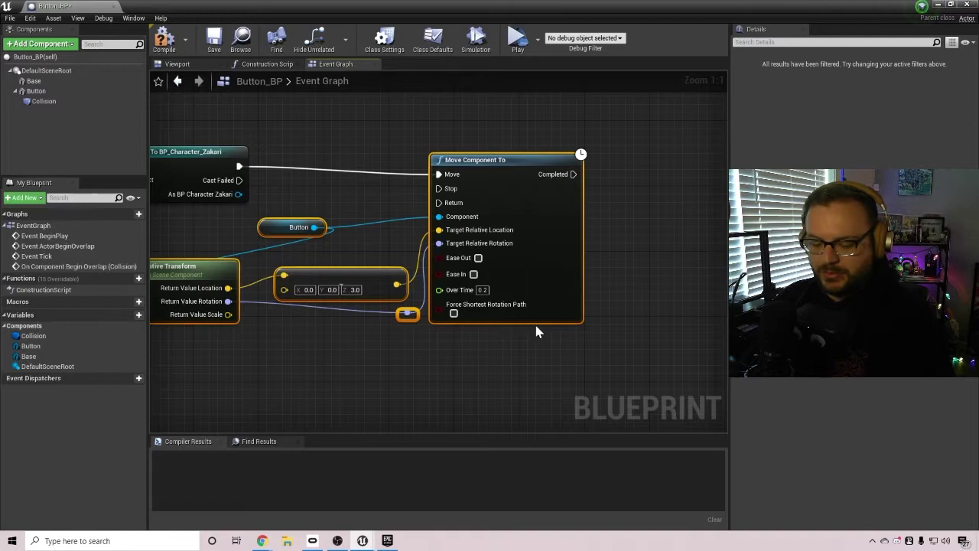
# Wrap the selected nodes in a comment titled 'Move Button Down'
pyautogui.press('c')
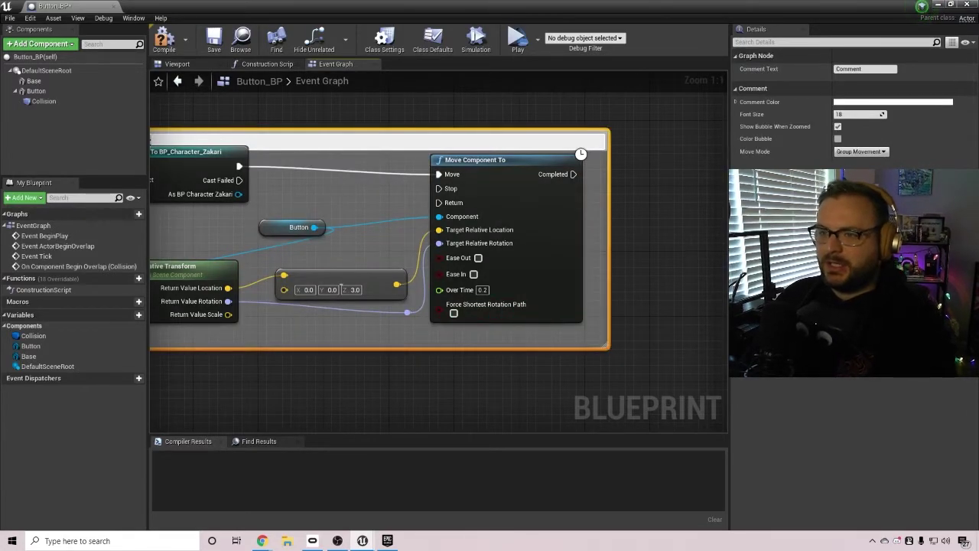
pyautogui.moveTo(283, 121); pyautogui.dragTo(384, 140, button='right')
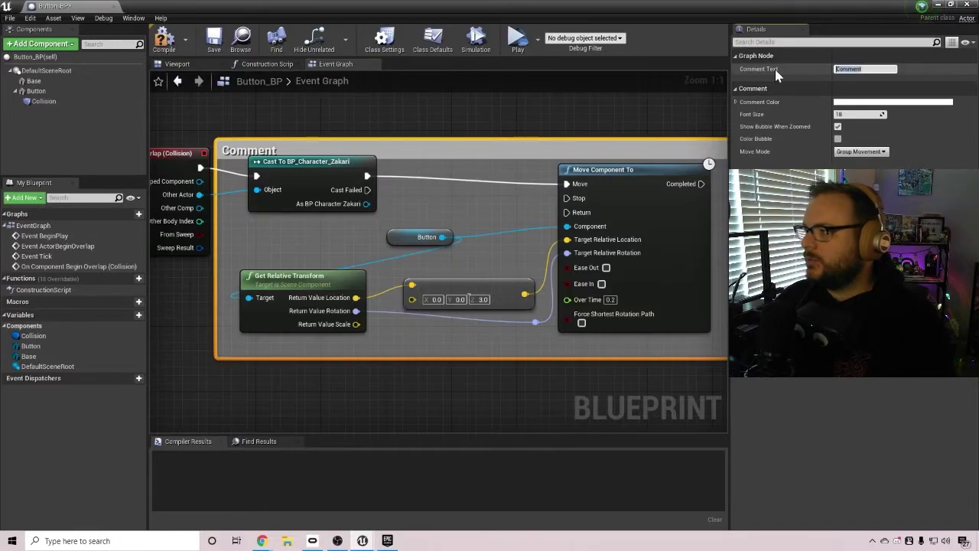
pyautogui.write('Move B')
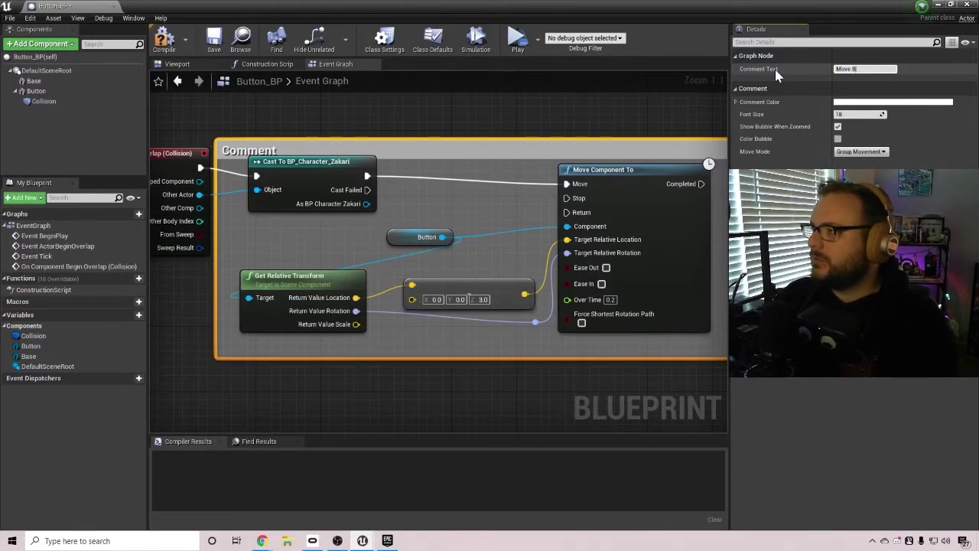
pyautogui.write('utton Down')
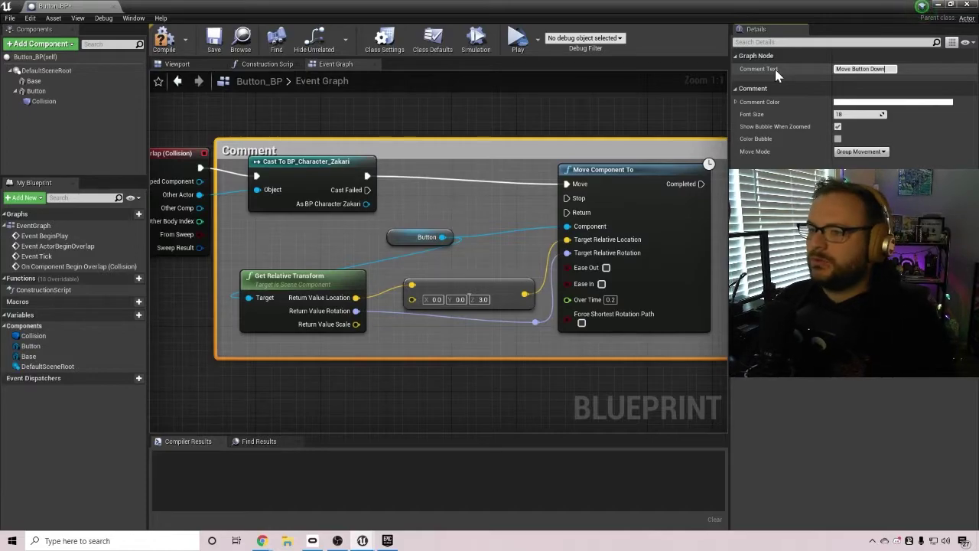
pyautogui.press('Return')
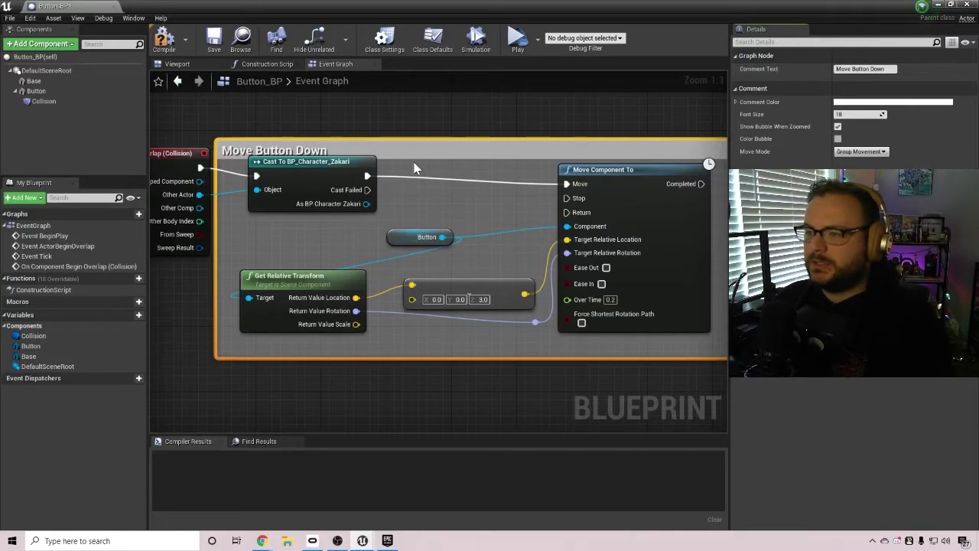
# Reposition the comment box clear of the Cast To node and select the nodes inside it
pyautogui.moveTo(415, 151); pyautogui.dragTo(513, 151)
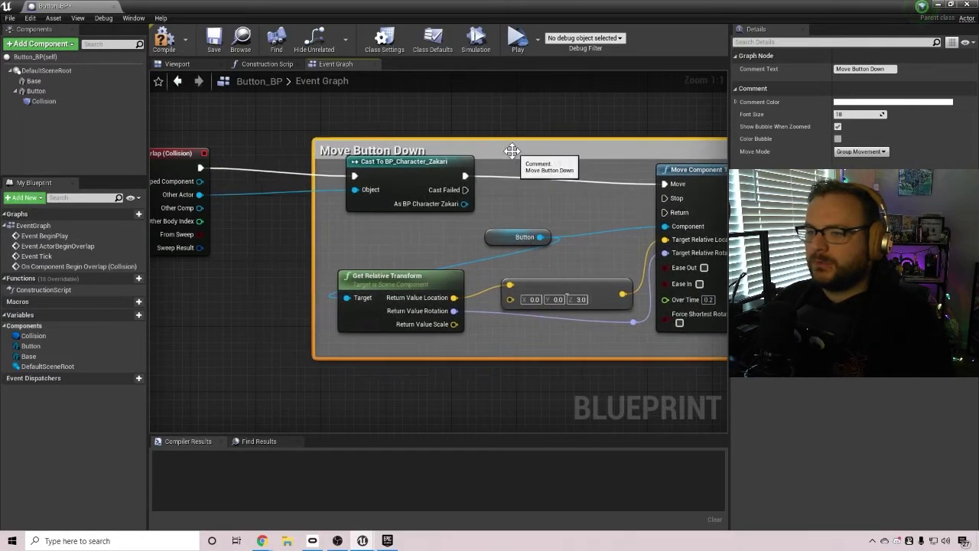
pyautogui.moveTo(441, 172); pyautogui.dragTo(351, 172)
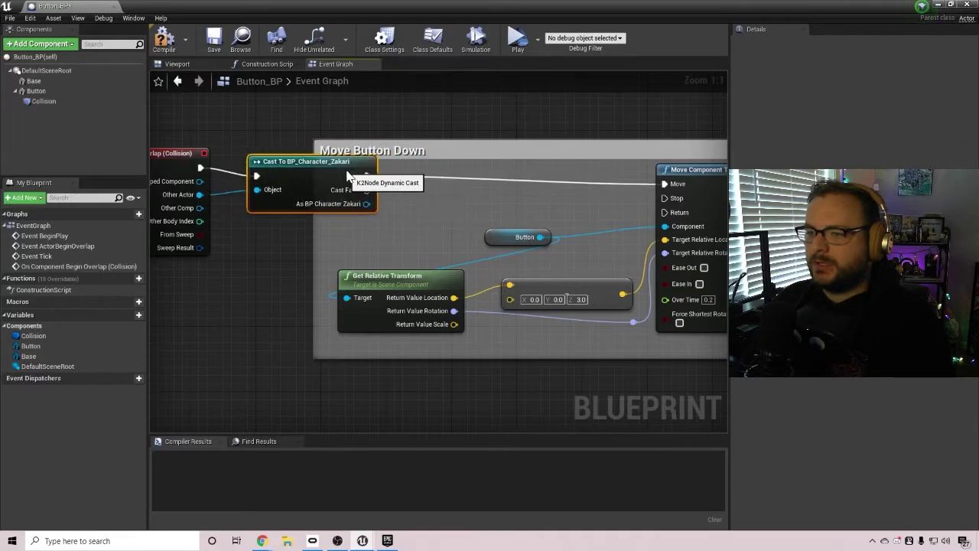
pyautogui.moveTo(446, 159); pyautogui.dragTo(535, 141)
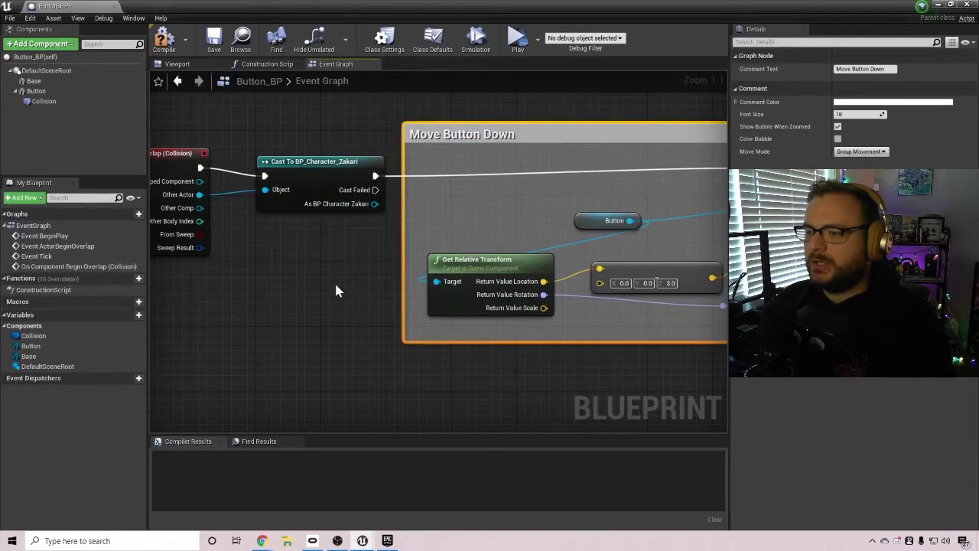
pyautogui.scroll(-2, 334, 281)
pyautogui.moveTo(498, 334); pyautogui.dragTo(350, 324, button='right')
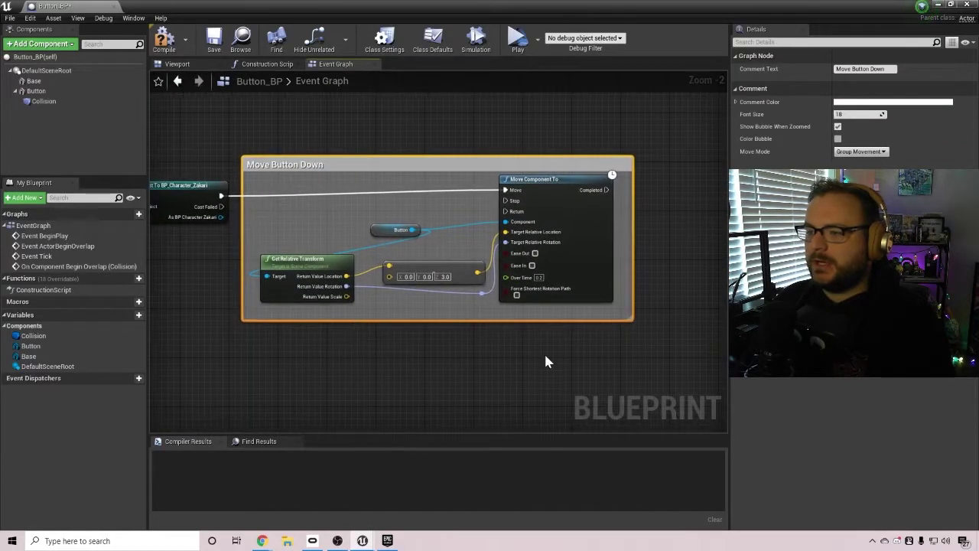
pyautogui.moveTo(591, 364); pyautogui.dragTo(315, 202)
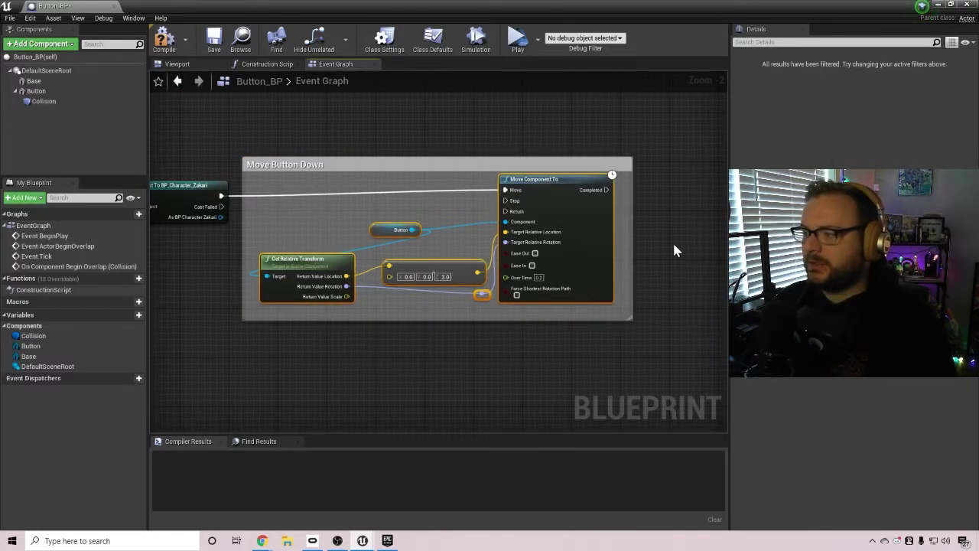
pyautogui.moveTo(674, 249); pyautogui.dragTo(260, 265, button='right')
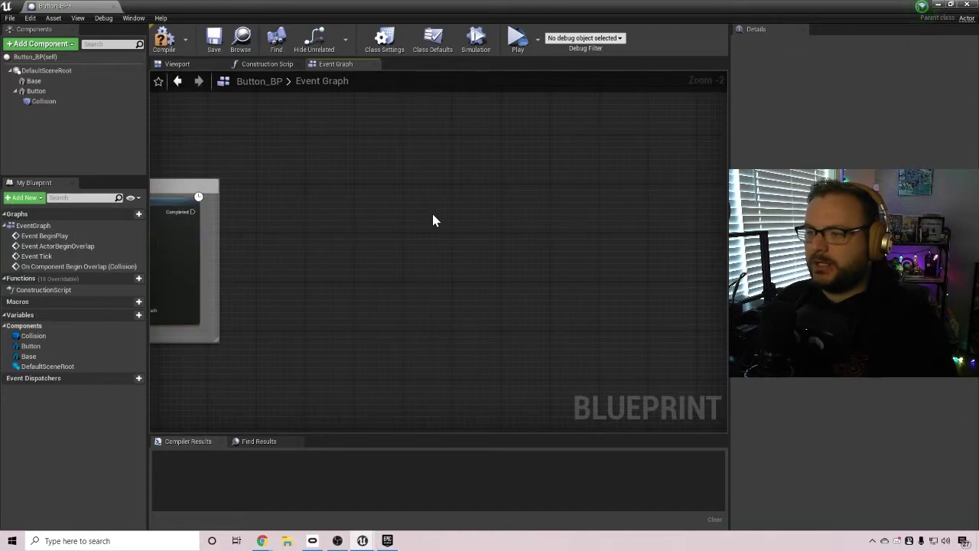
# Paste a copy of the move nodes, chain it after Completed, and set its Z offset to -3.0
pyautogui.hotkey('ctrl', 'v')
pyautogui.moveTo(575, 160); pyautogui.dragTo(546, 209)
pyautogui.moveTo(274, 249); pyautogui.dragTo(325, 253, button='right')
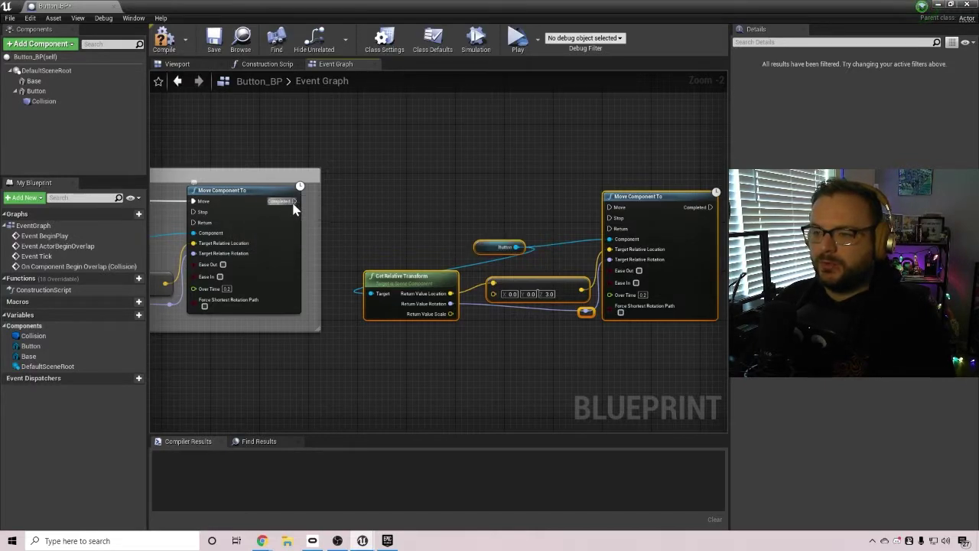
pyautogui.moveTo(294, 203); pyautogui.dragTo(614, 212)
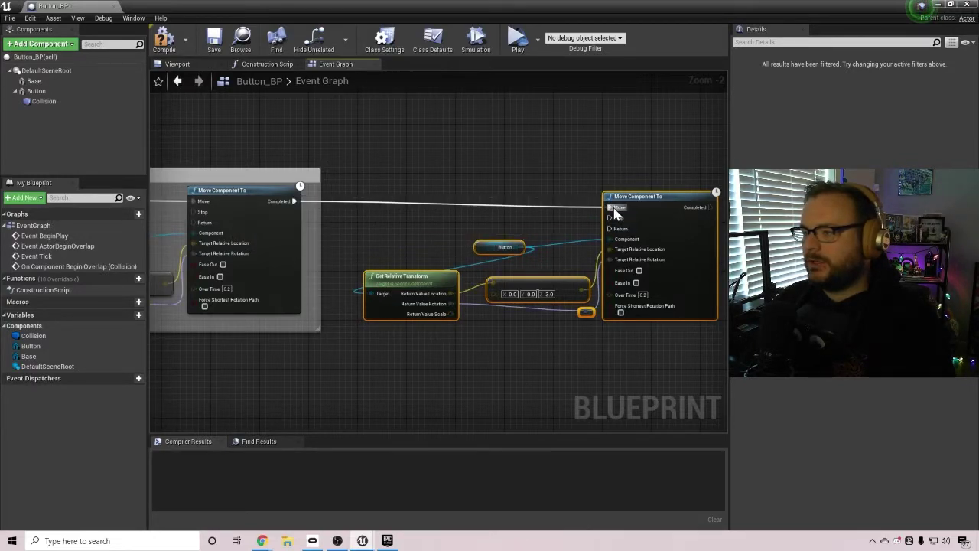
pyautogui.click(533, 331)
pyautogui.scroll(2, 541, 300)
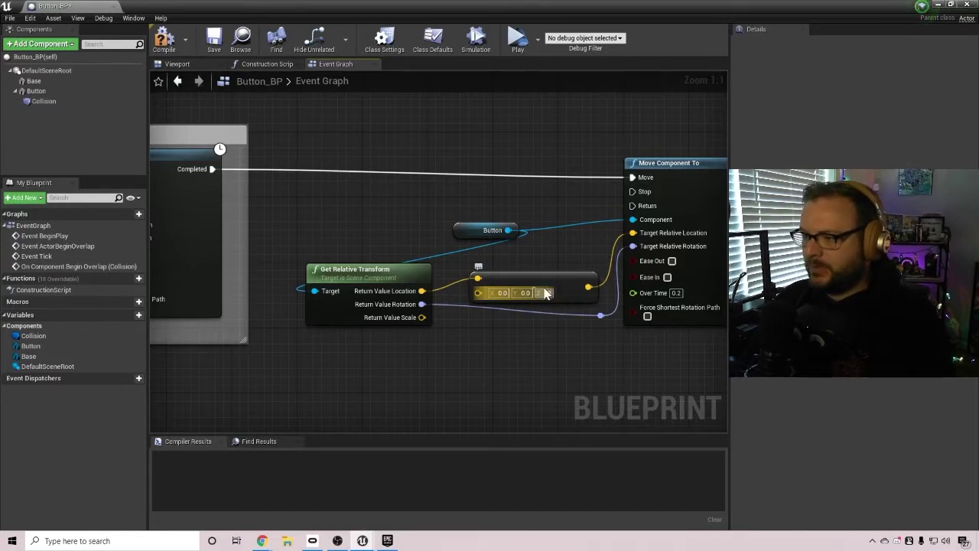
pyautogui.write('-3')
pyautogui.press('Return')
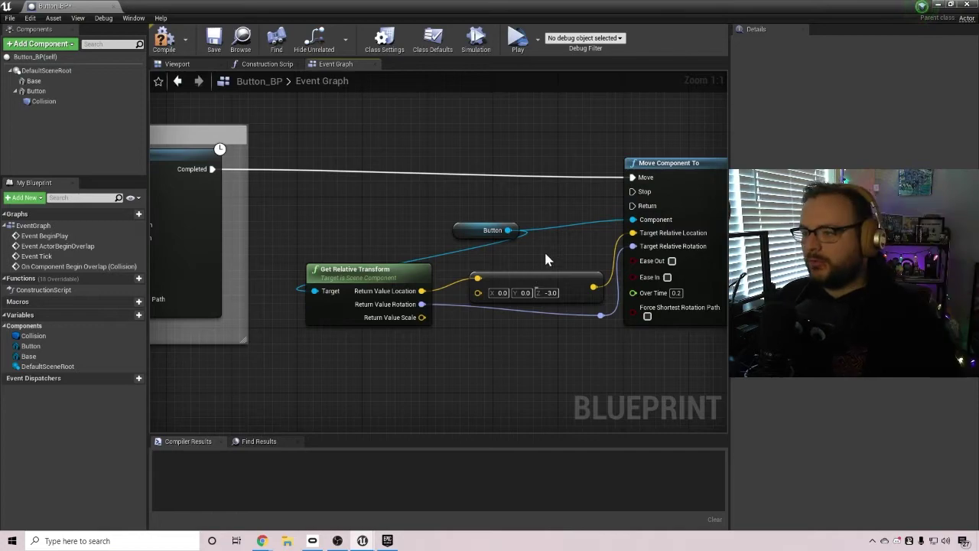
# Group the second move's nodes in a 'Move Button Up' comment and compile
pyautogui.scroll(-3, 469, 213)
pyautogui.moveTo(380, 145); pyautogui.dragTo(669, 321)
pyautogui.press('c')
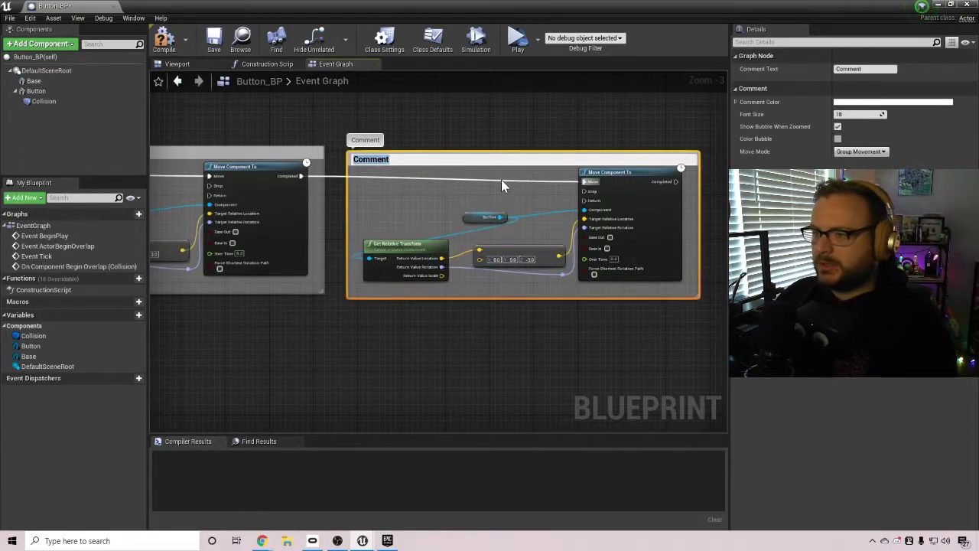
pyautogui.write('Move')
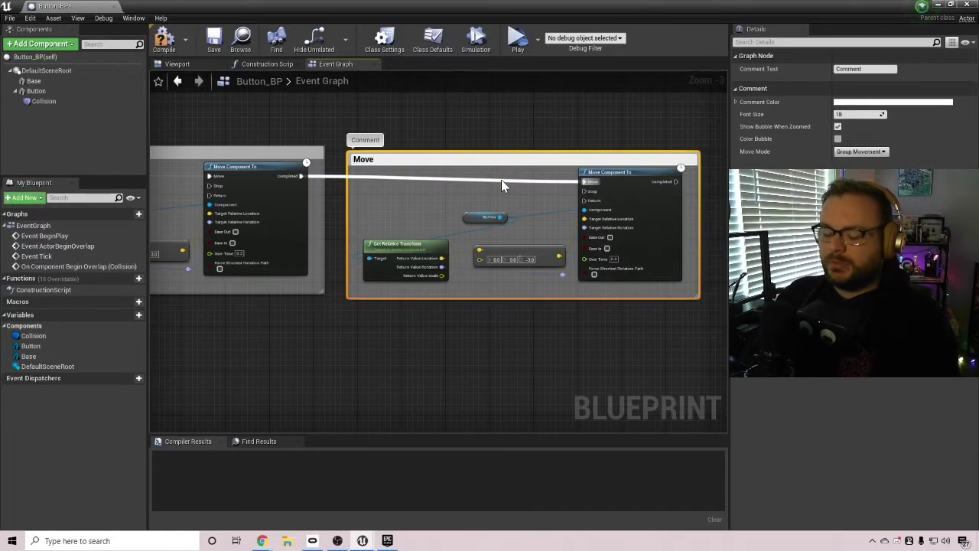
pyautogui.write(' Button Up')
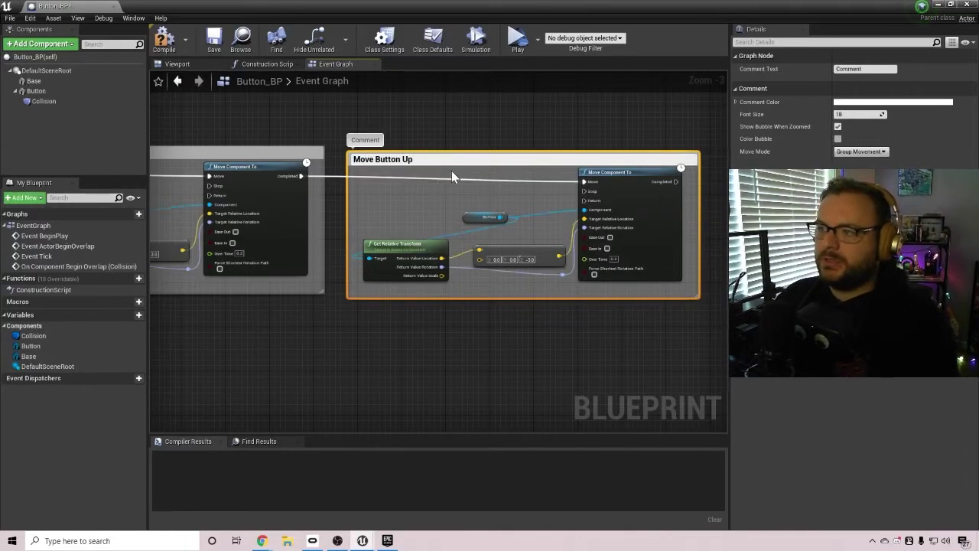
pyautogui.click(164, 38)
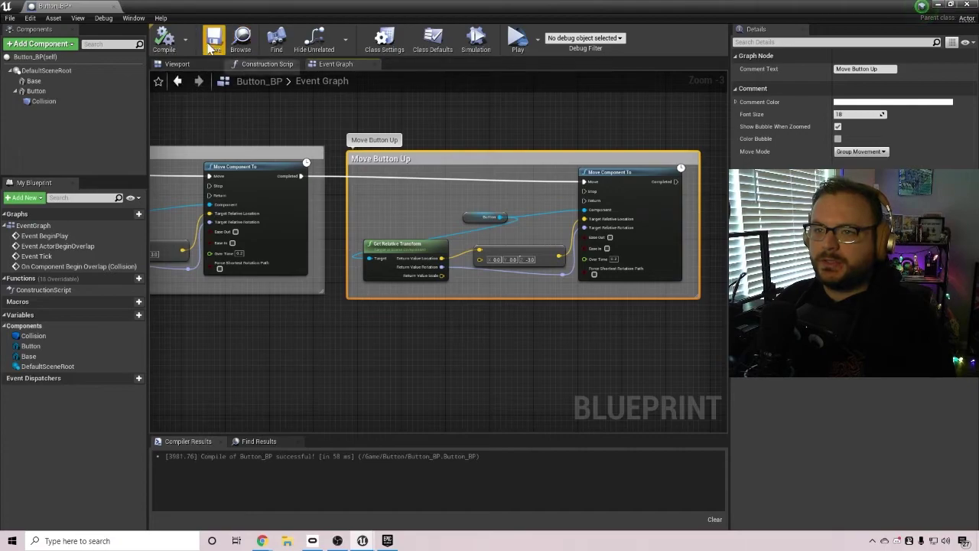
# Drop a Button_BP instance onto the cube and nudge it up and sideways onto its top
pyautogui.moveTo(369, 334); pyautogui.dragTo(828, 382, button='right')
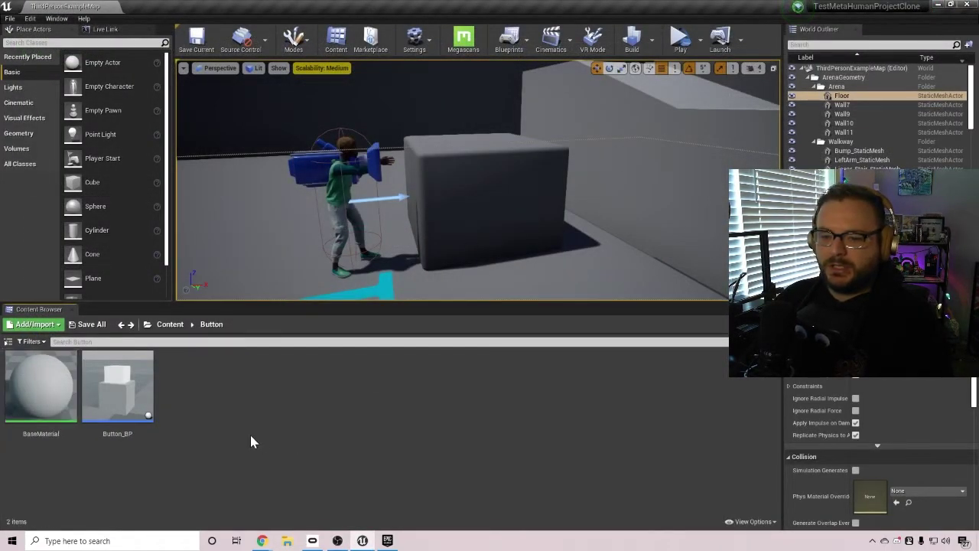
pyautogui.moveTo(118, 387); pyautogui.dragTo(436, 153)
pyautogui.scroll(5, 464, 246)
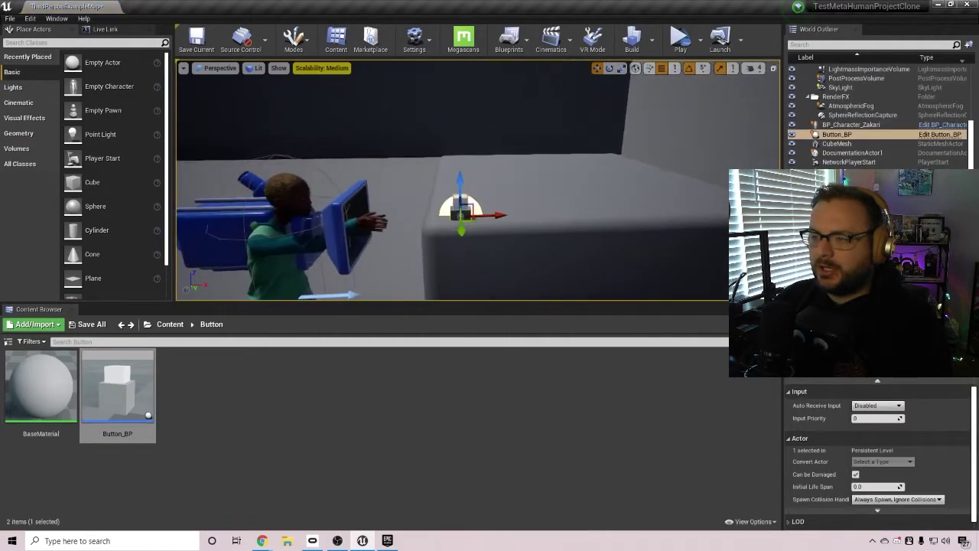
pyautogui.moveTo(472, 185); pyautogui.dragTo(472, 185, button='right')
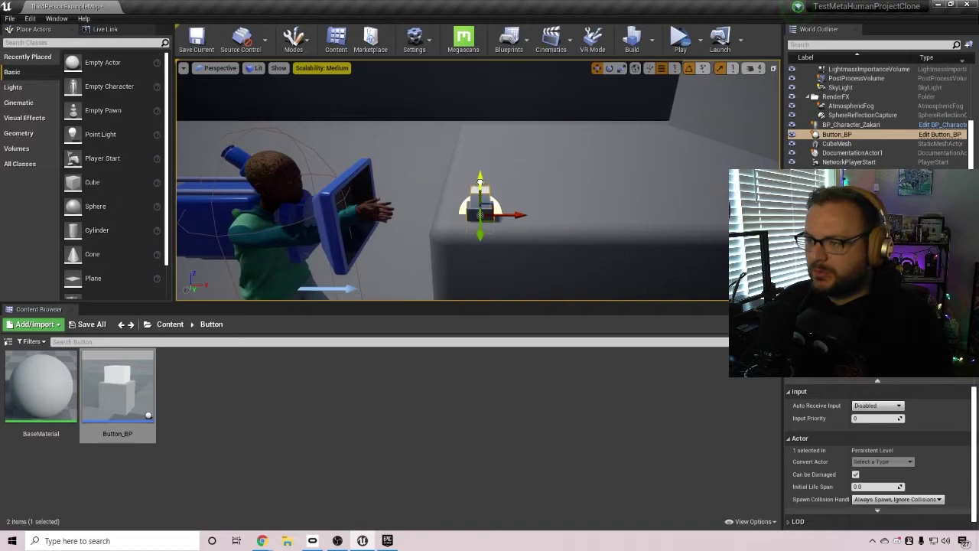
pyautogui.moveTo(479, 176); pyautogui.dragTo(482, 170)
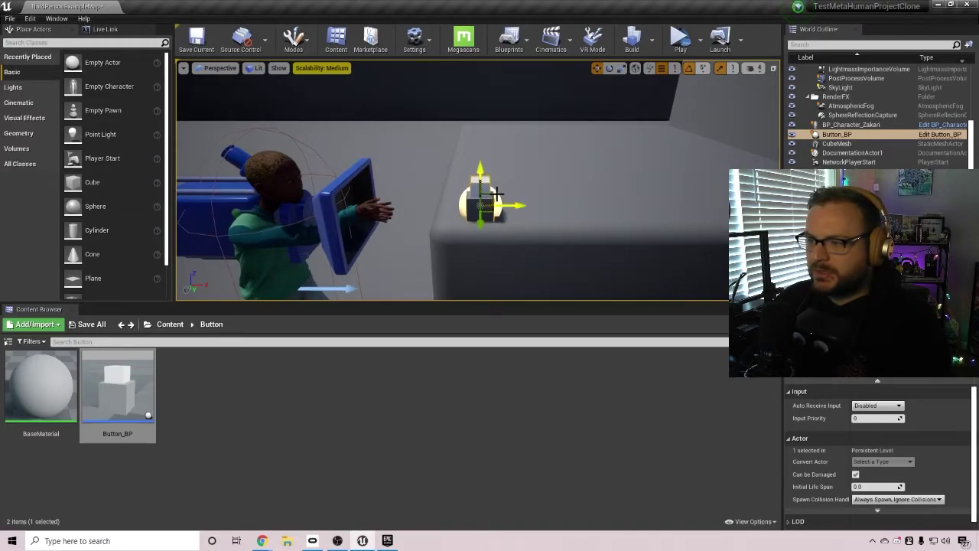
pyautogui.moveTo(517, 209); pyautogui.dragTo(491, 205)
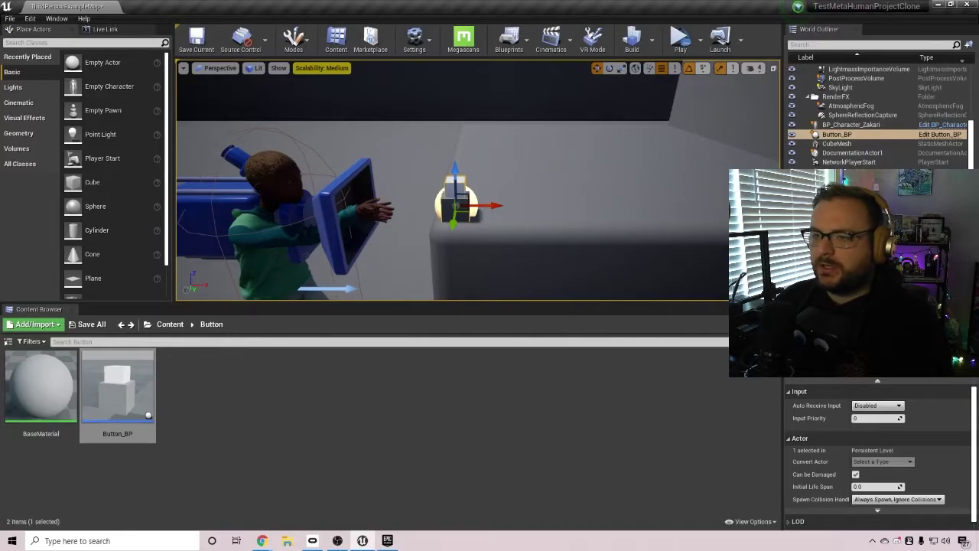
pyautogui.click(856, 125)
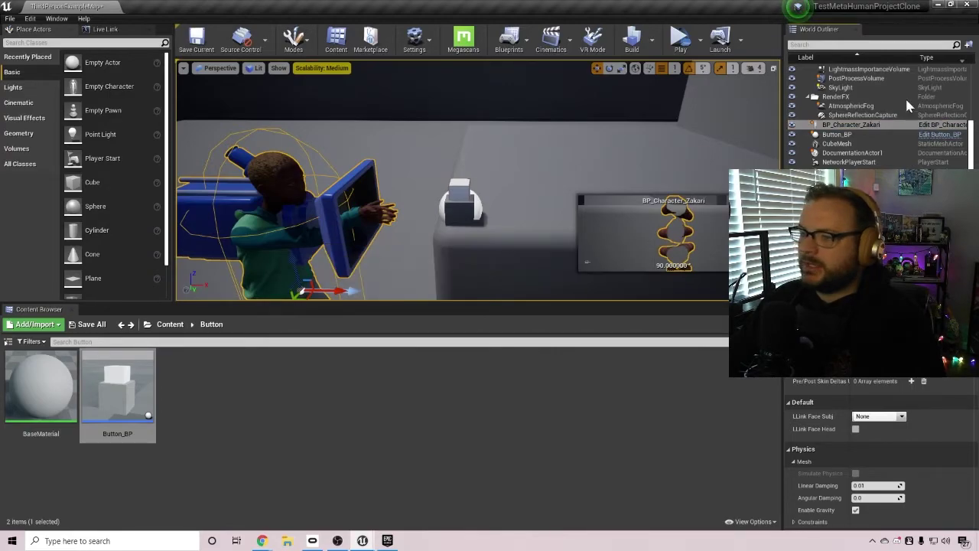
# In BP_Character_Zakari, enable Generate Overlap Events on Body with OverlapAllDynamic preset, then compile and save
pyautogui.click(929, 126)
pyautogui.scroll(-1, 77, 138)
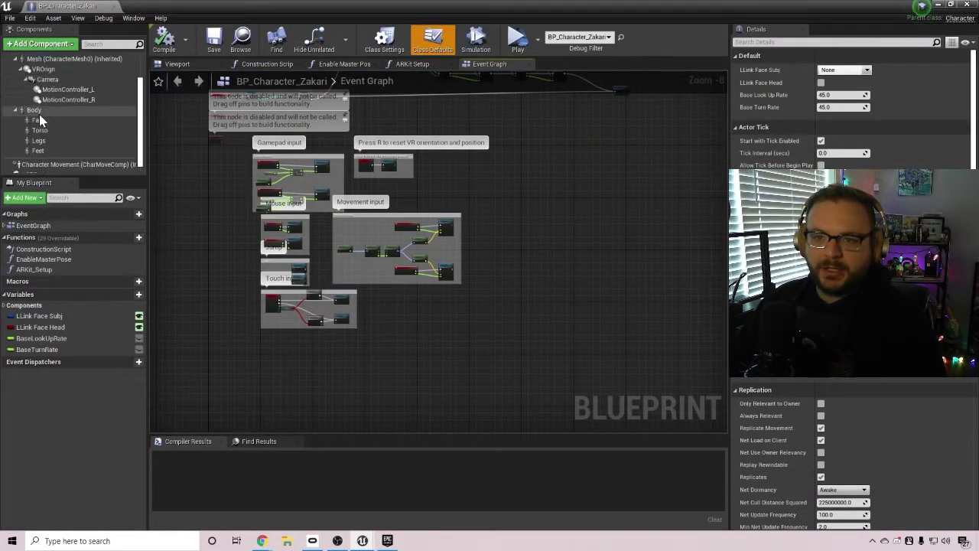
pyautogui.click(34, 111)
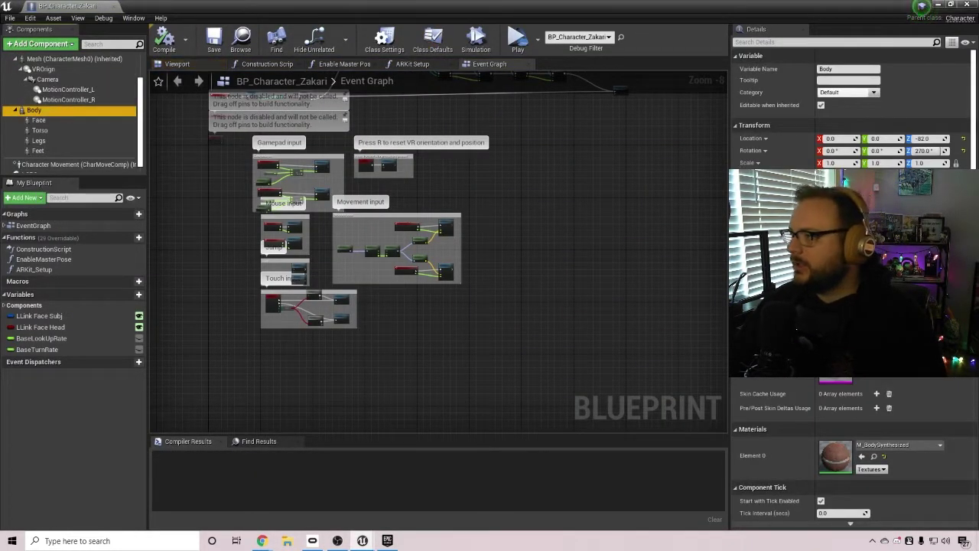
pyautogui.scroll(-5, 849, 290)
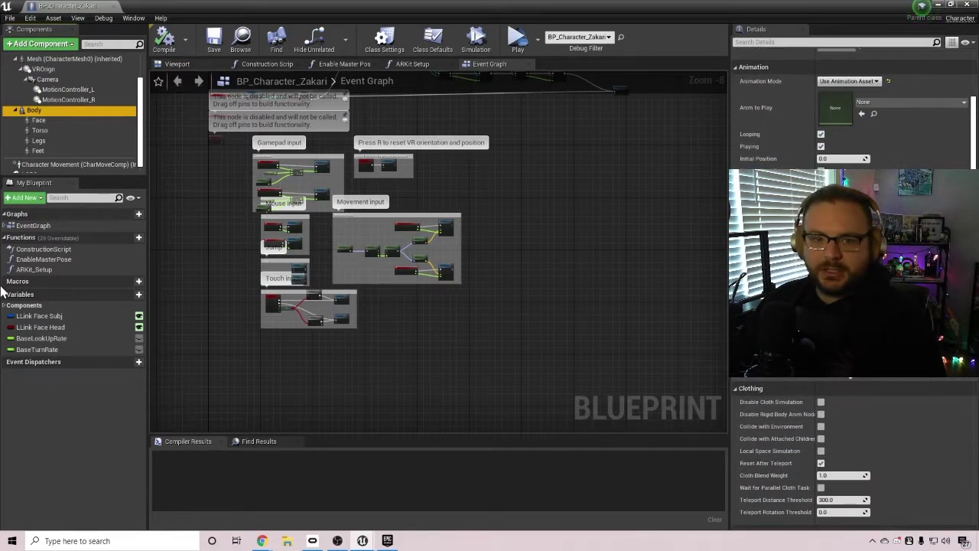
pyautogui.scroll(-3, 898, 436)
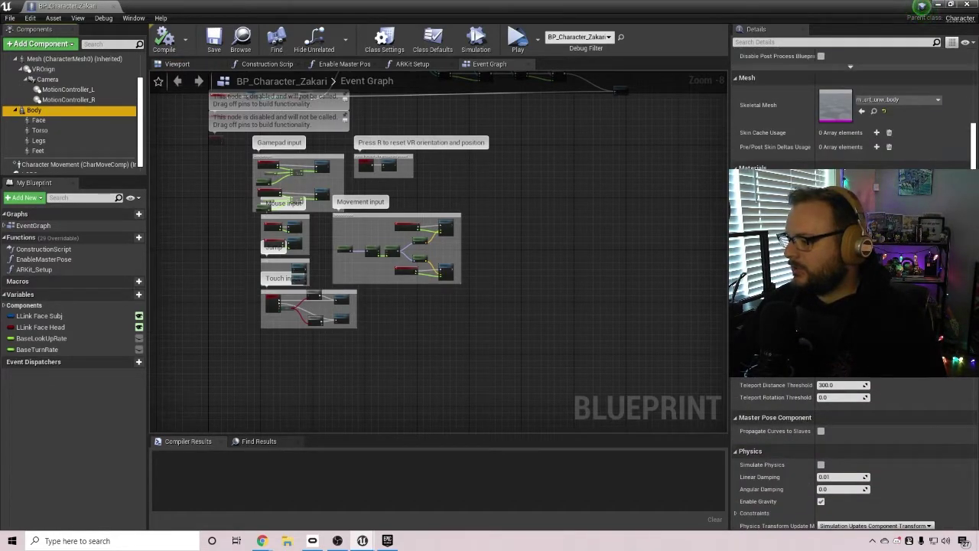
pyautogui.scroll(-6, 849, 451)
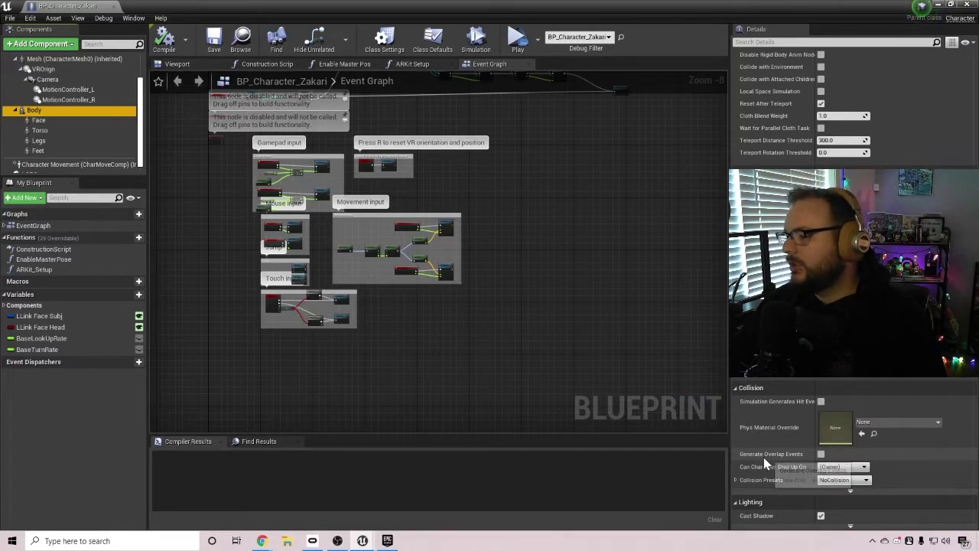
pyautogui.click(821, 454)
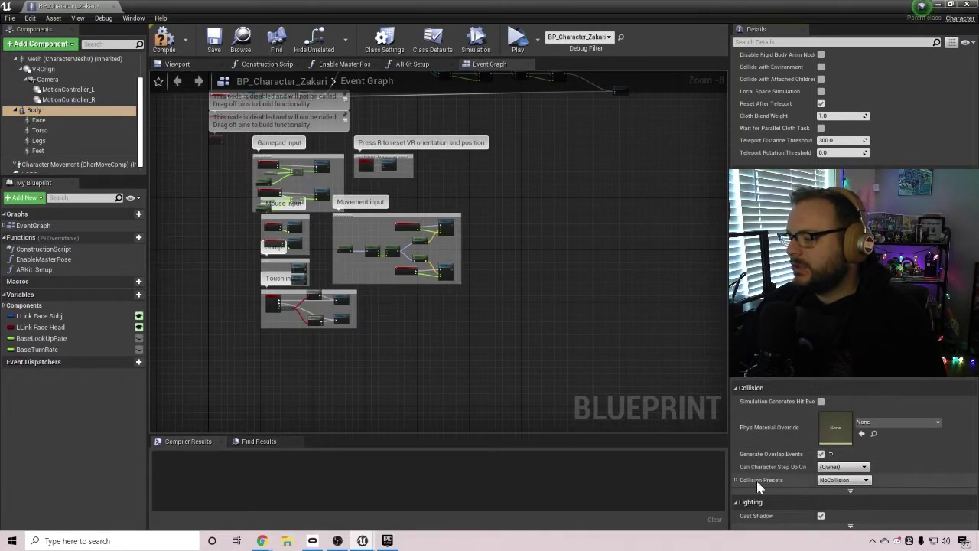
pyautogui.click(839, 481)
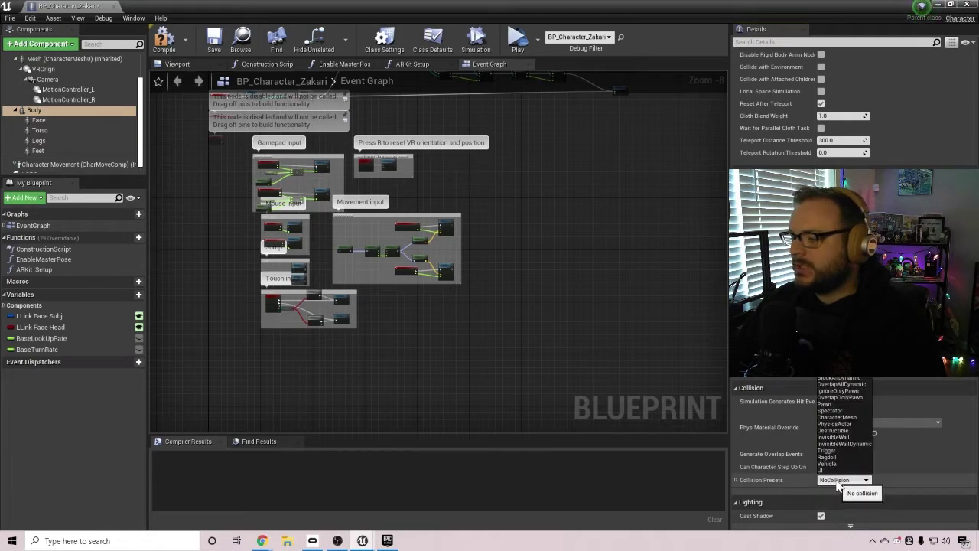
pyautogui.click(842, 384)
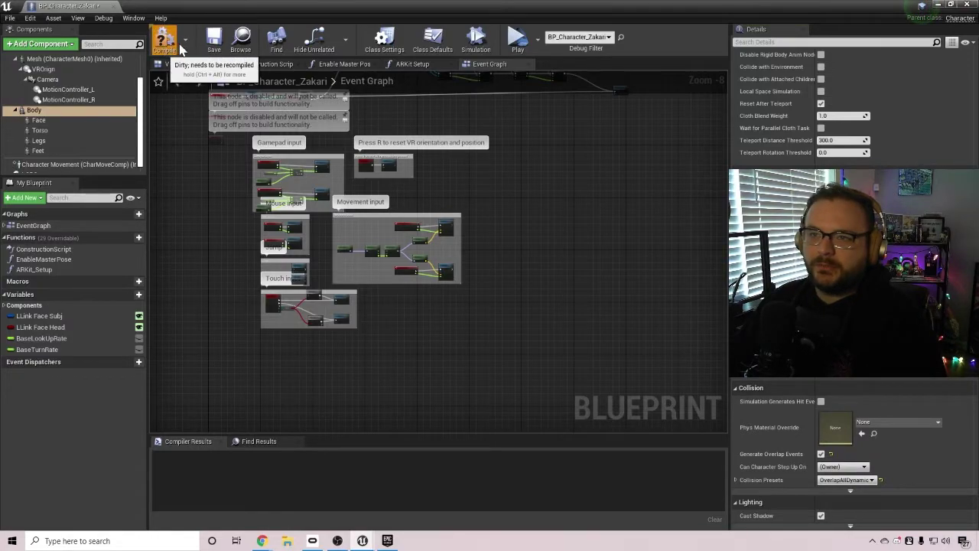
pyautogui.click(180, 48)
pyautogui.click(221, 47)
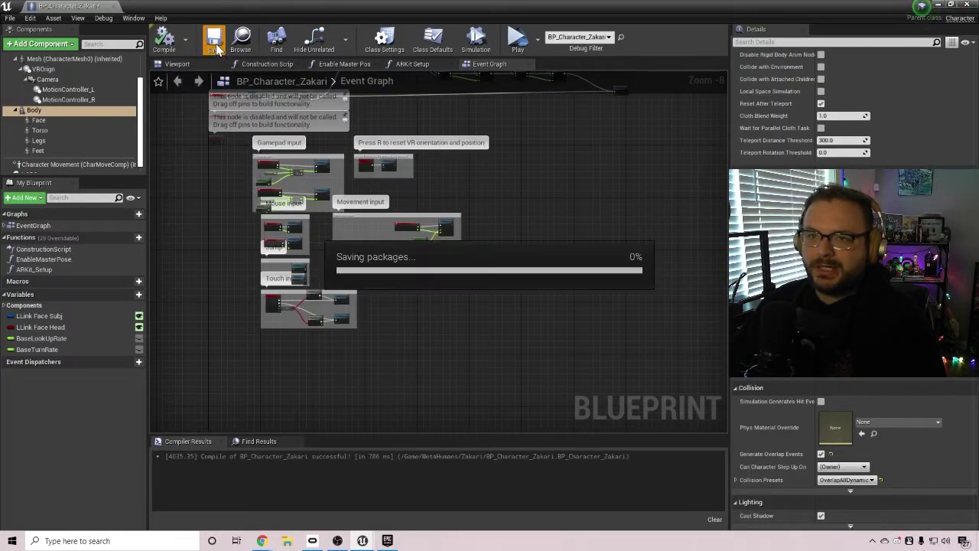
# Close the character blueprint and launch the level in VR Preview
pyautogui.click(114, 7)
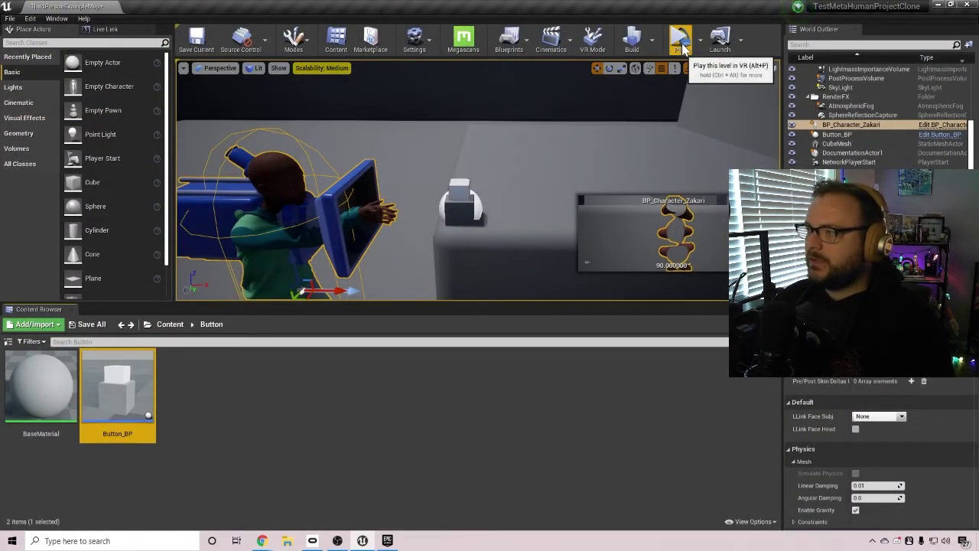
pyautogui.click(681, 42)
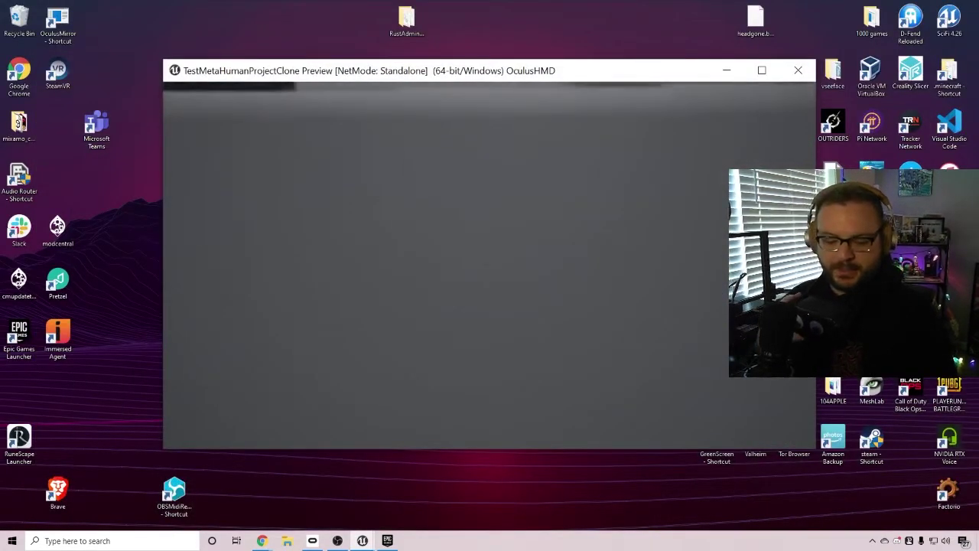